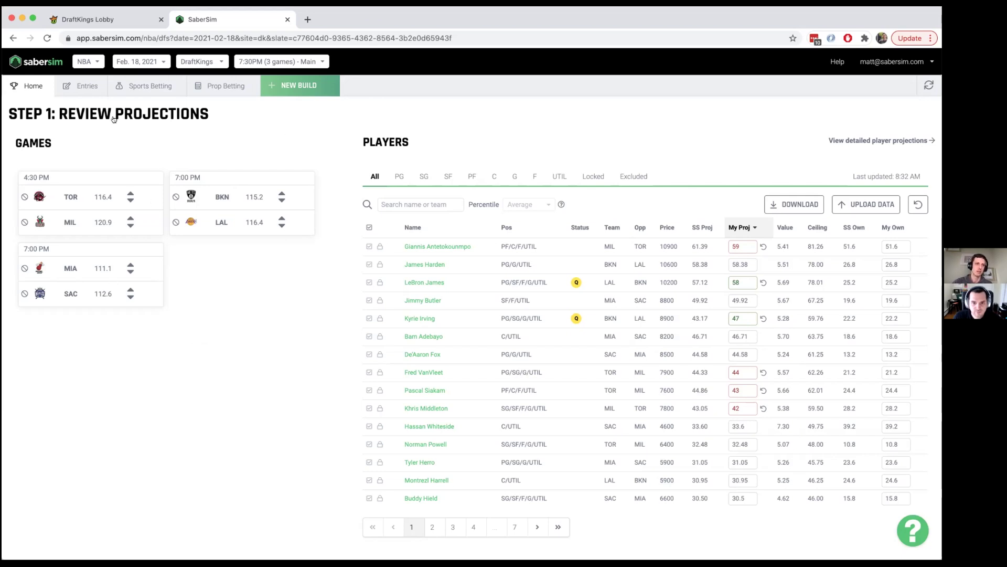
Switch to DraftKings, open the NBA $500K Fadeaway contest and fill all eight lineup slots with placeholder players, using G. Antetokounmpo as UTIL
left_click(90, 21)
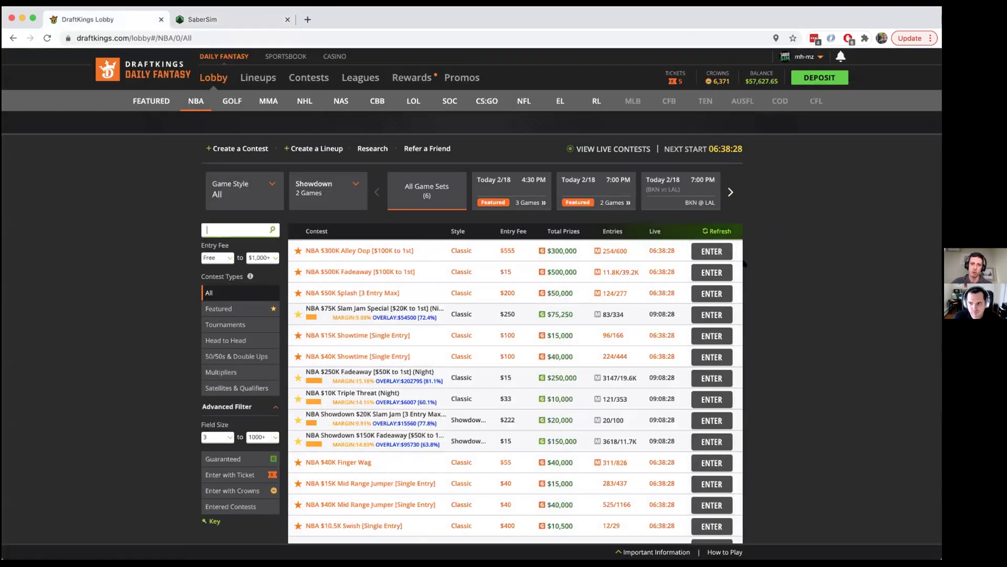
left_click(726, 278)
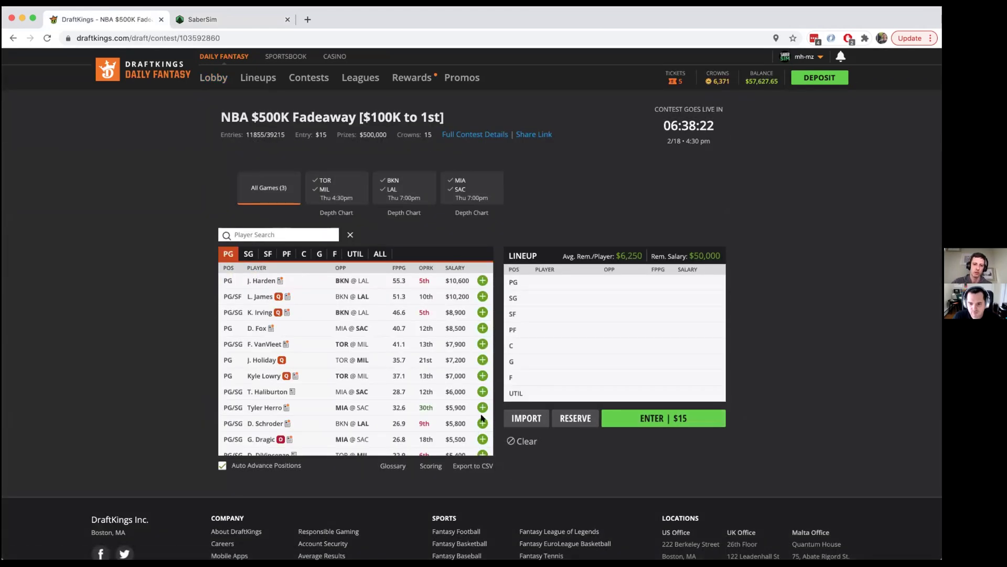
left_click(479, 423)
left_click(479, 423)
left_click(478, 423)
left_click(479, 423)
left_click(479, 424)
left_click(479, 424)
left_click(479, 424)
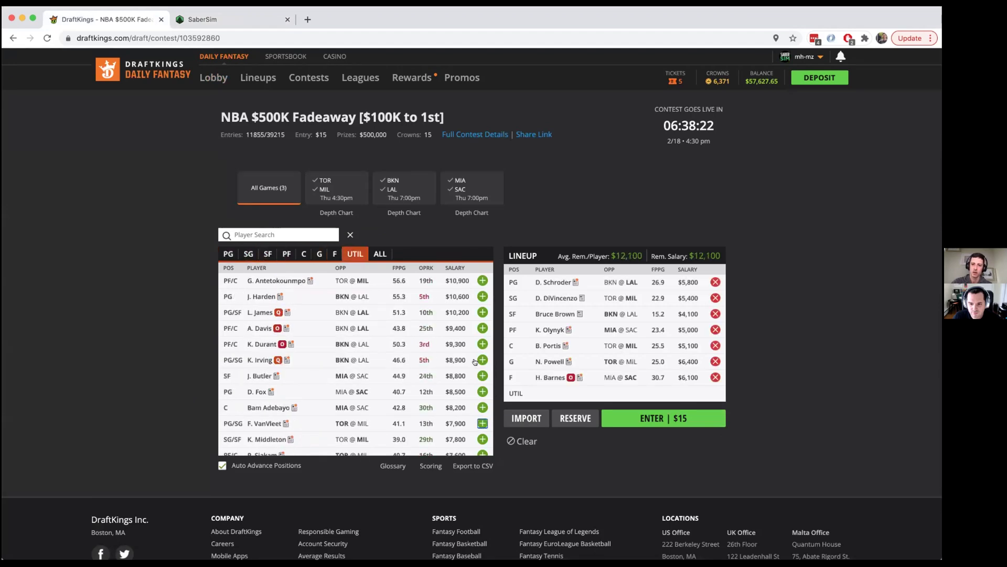
left_click(481, 280)
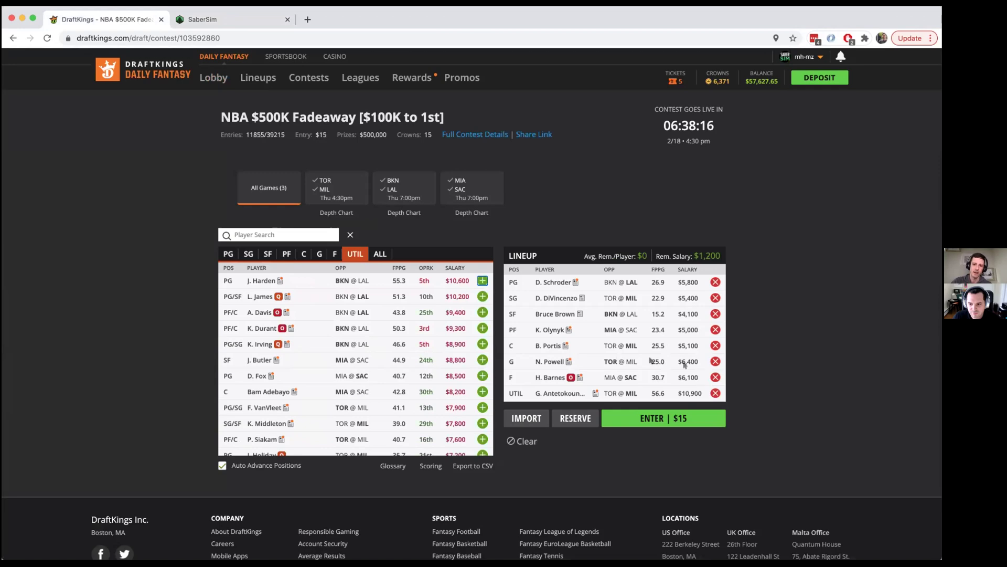
Replace H. Barnes with Kyle Kuzma in the forward slot and enter the lineup in the $15 contest
left_click(715, 376)
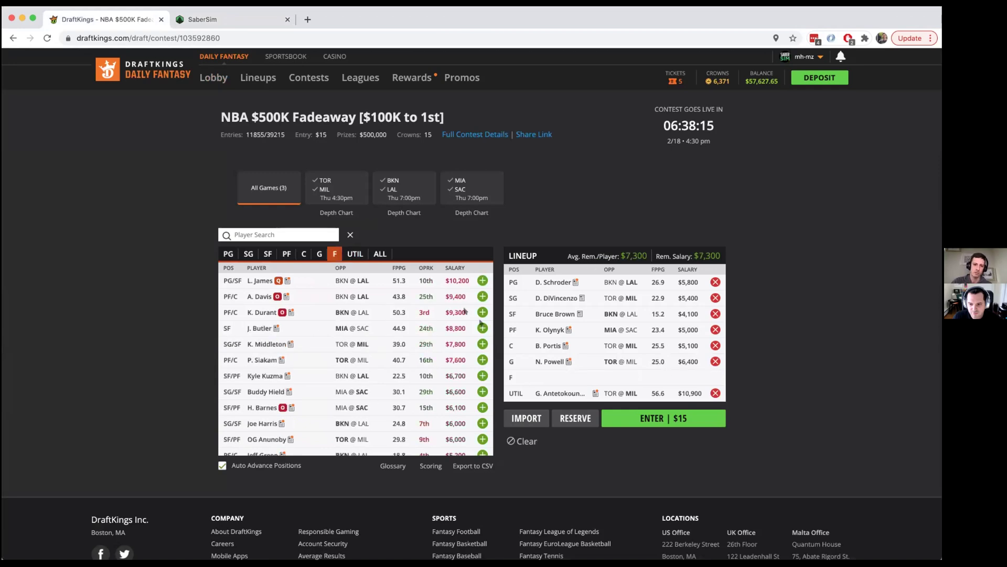
left_click(482, 376)
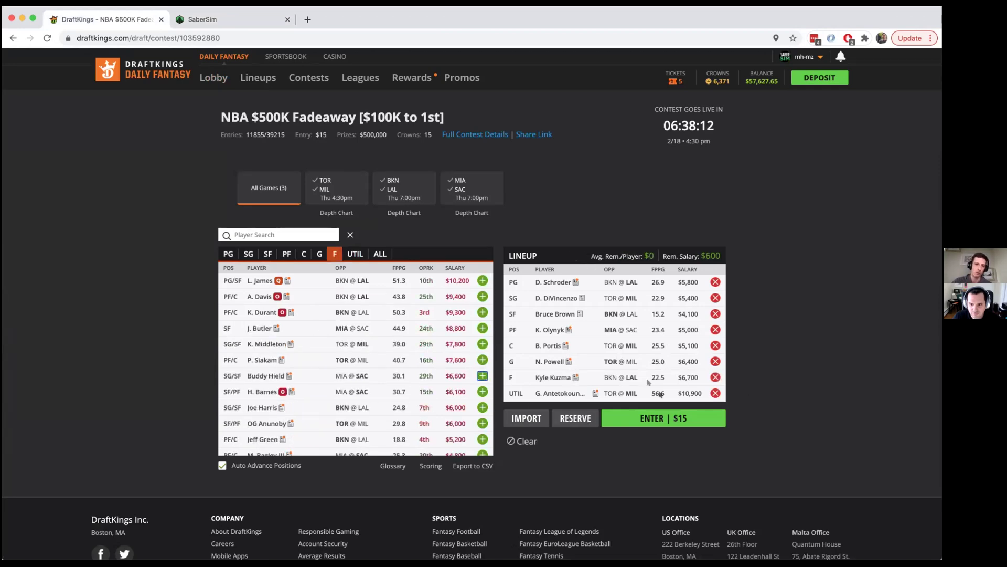
left_click(645, 417)
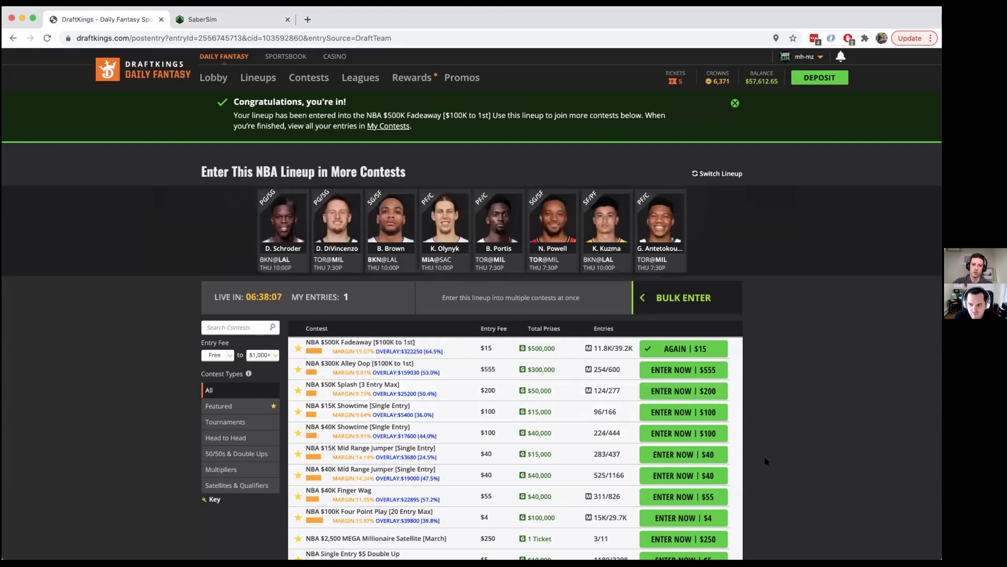
Turn on bulk entry for this lineup and limit the listed contests to a maximum entry fee of $30
scroll(766, 461, "down", 3)
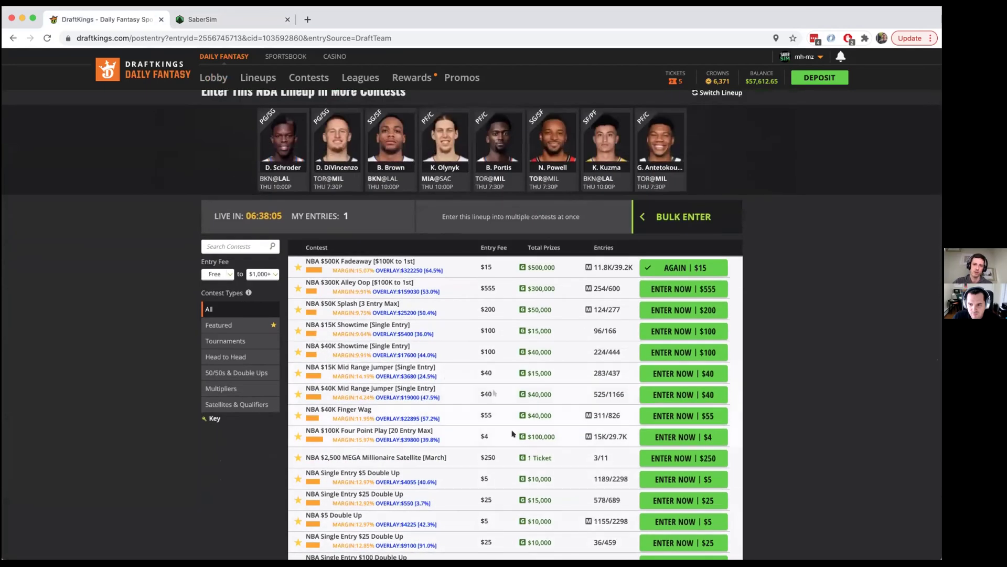
left_click(667, 218)
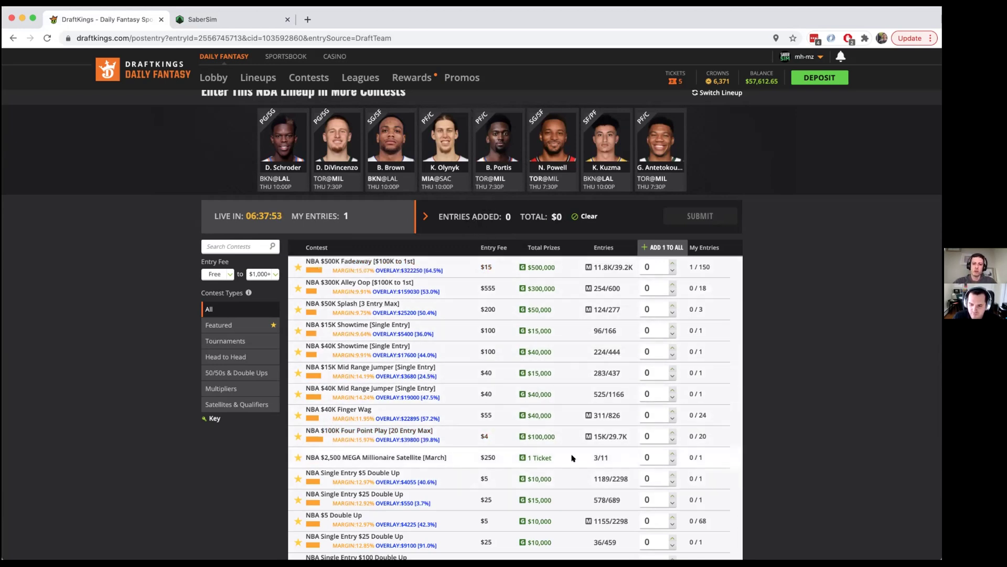
scroll(572, 458, "down", 1)
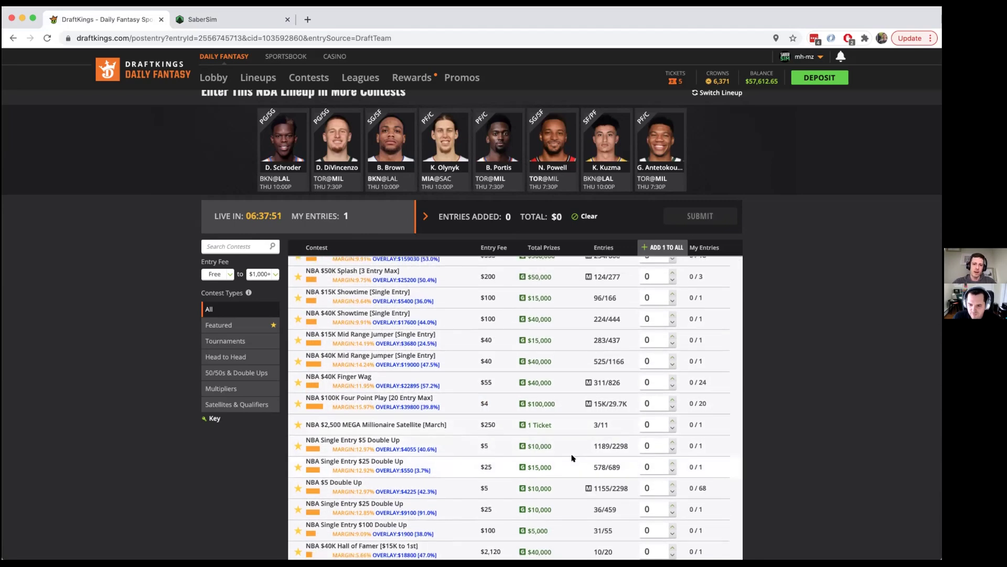
scroll(583, 435, "up", 1)
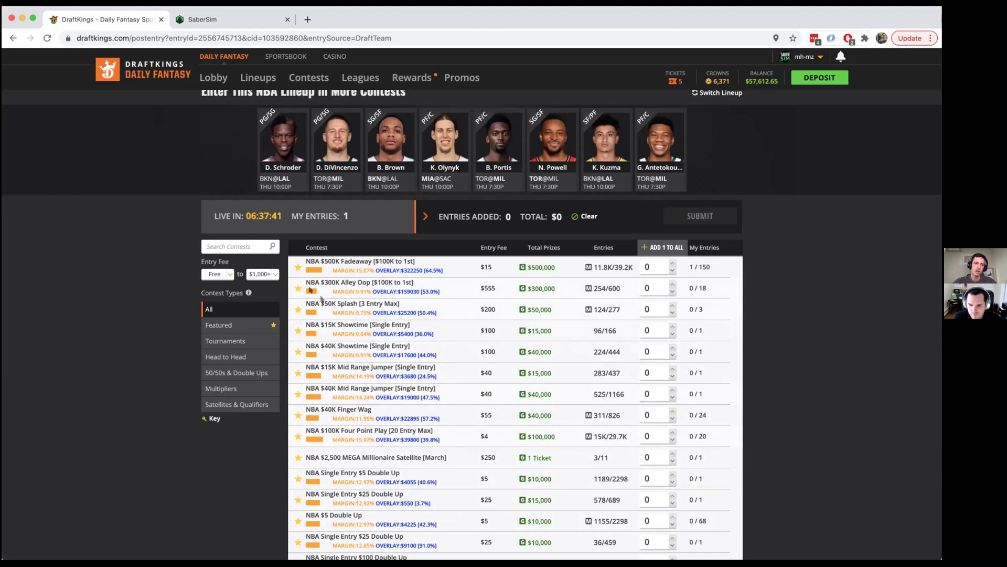
left_click(261, 273)
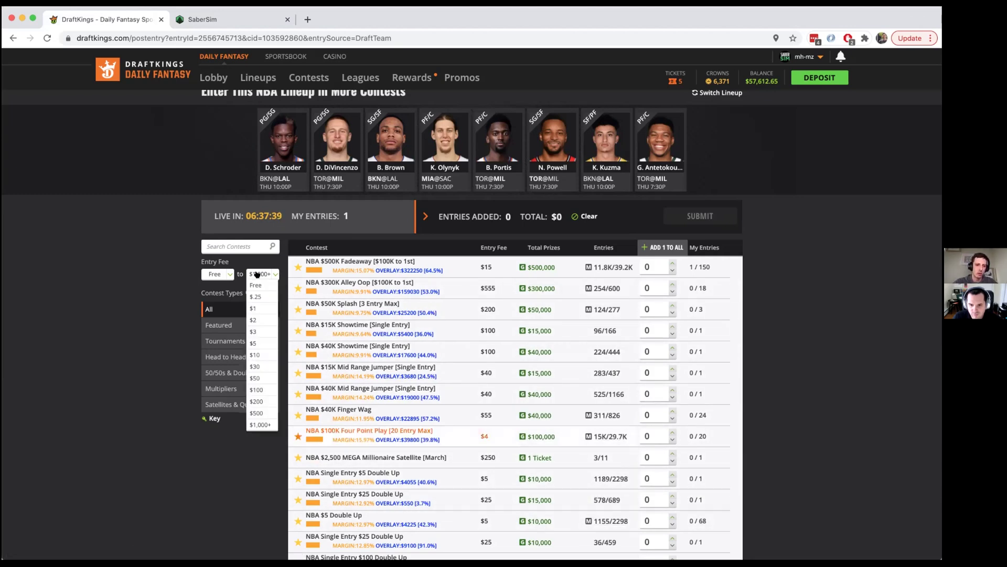
left_click(254, 363)
scroll(614, 284, "up", 1)
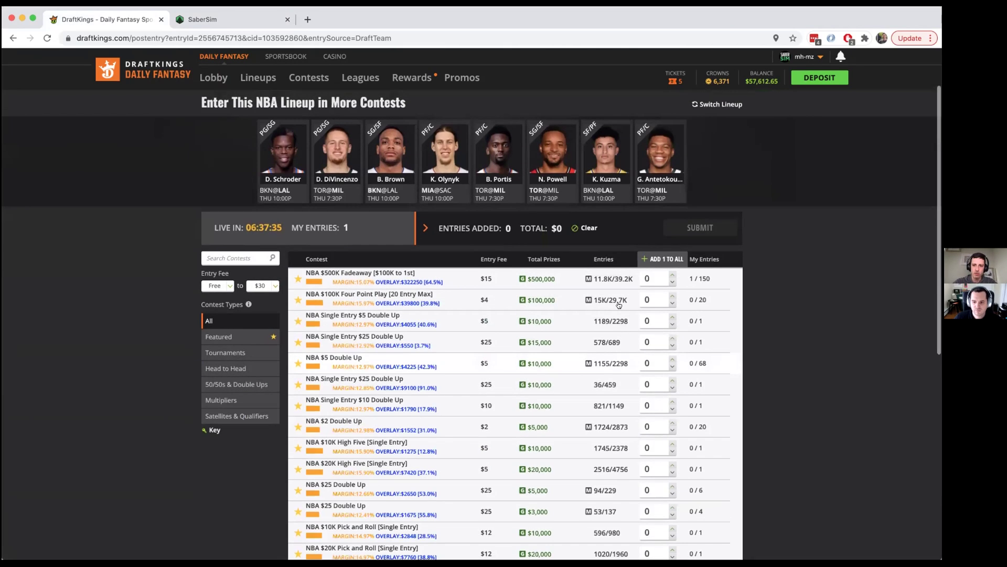
Set 49 entries for the NBA $500K Fadeaway and 20 entries for the NBA $100K Four Point Play
left_click(649, 278)
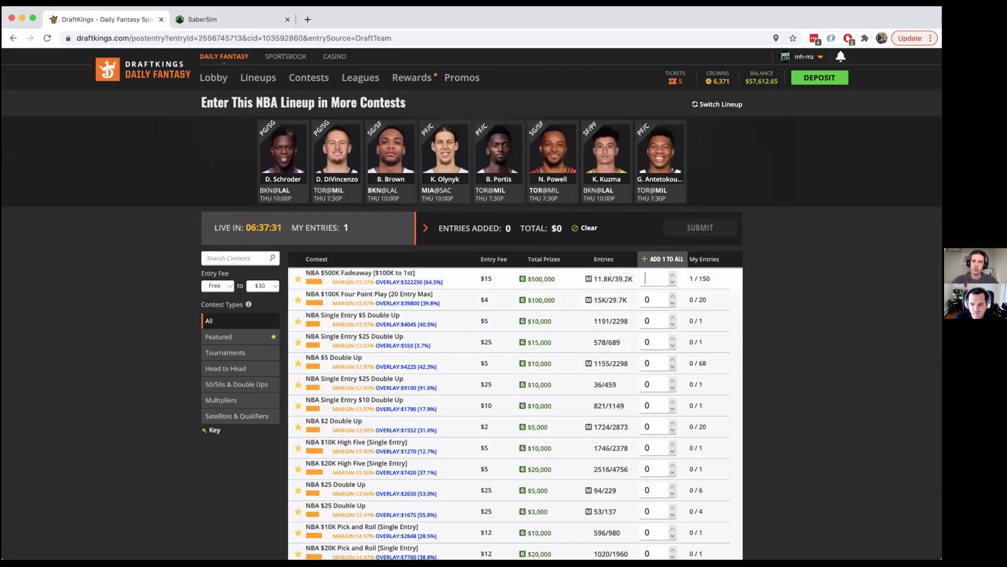
type("49")
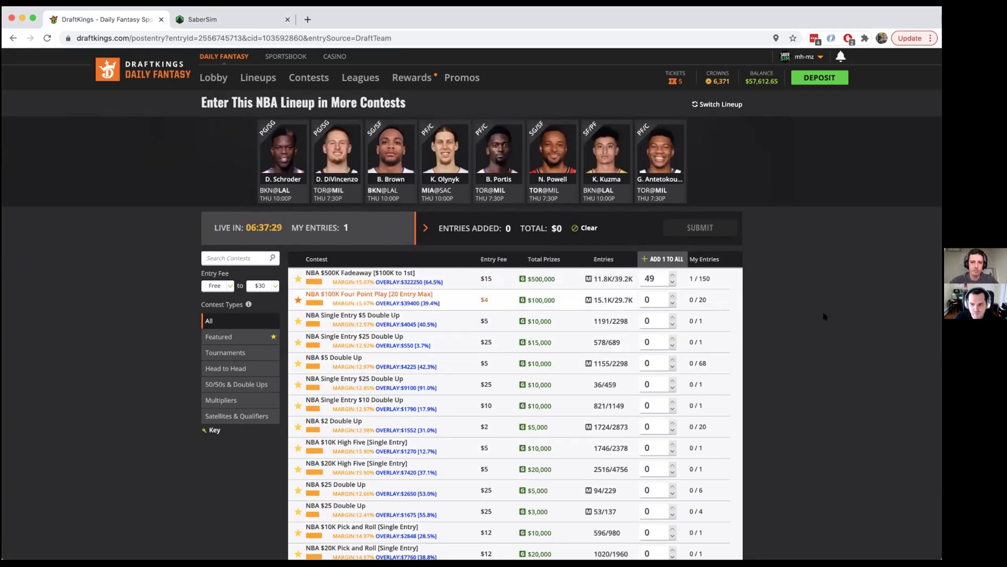
left_click(803, 318)
left_click(651, 269)
type("20")
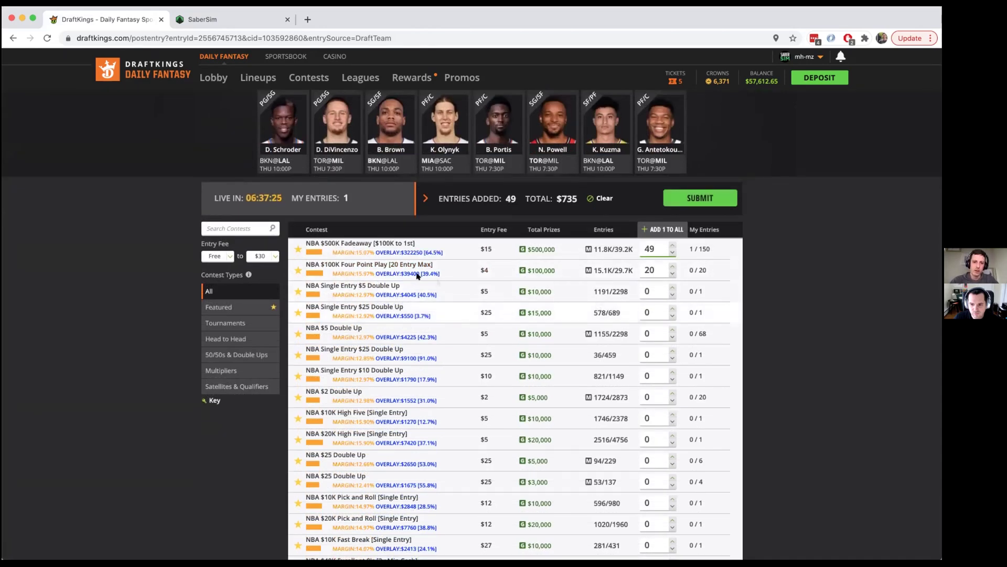
Filter the contests to Tournaments and add one entry each to the $20K High Five and the $20K Pick and Roll
left_click(265, 421)
left_click(229, 322)
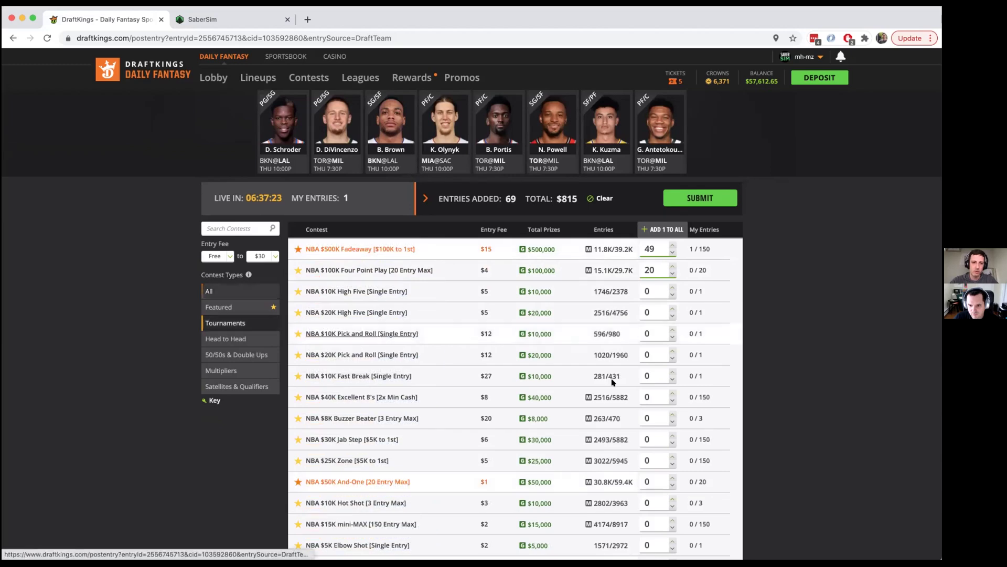
left_click(672, 309)
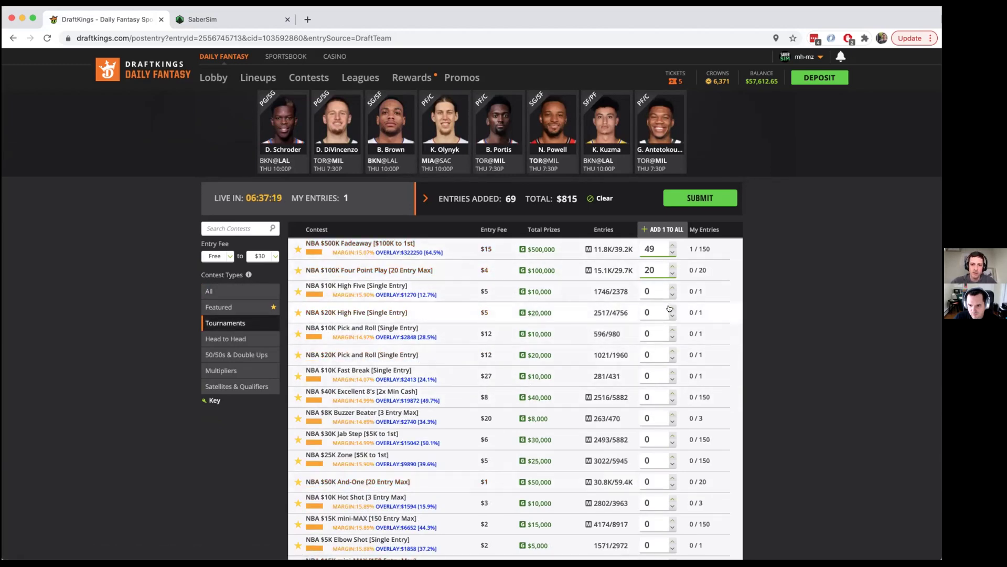
left_click(672, 350)
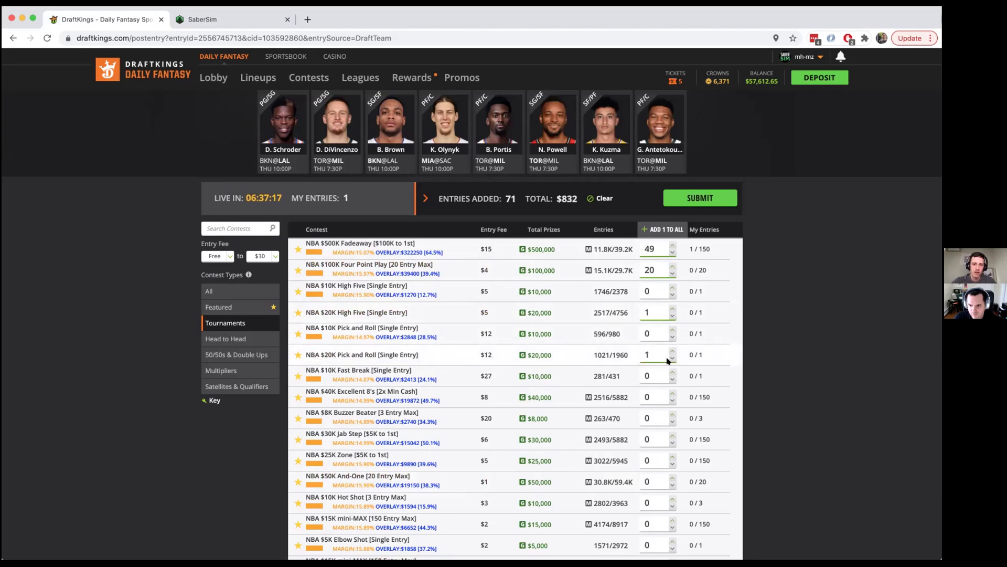
Set 20 entries for the NBA $50K And-One and 150 entries for the fuller $0.50 NBA $15K mini-MAX
scroll(705, 486, "down", 2)
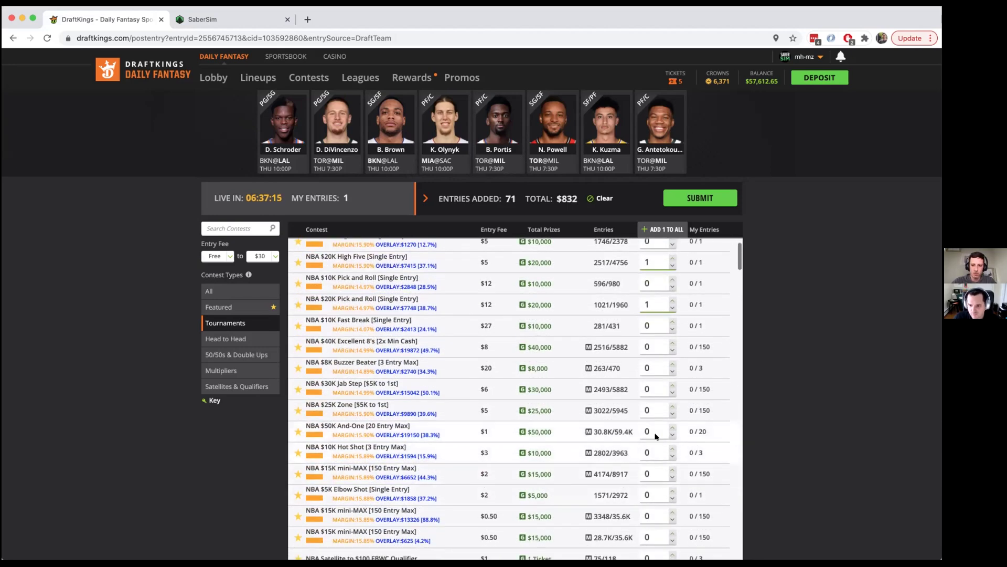
double_click(653, 429)
type("20")
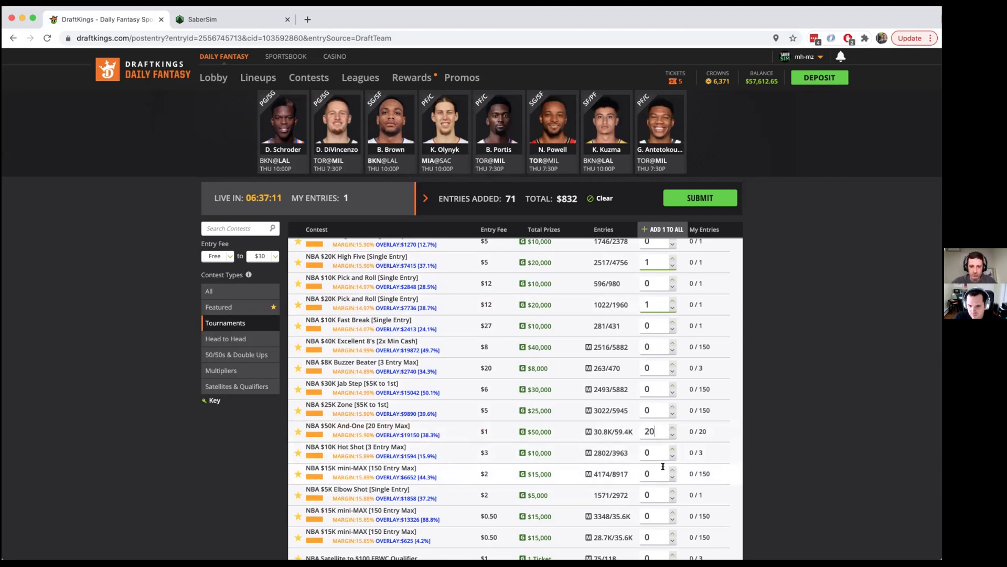
left_click(650, 535)
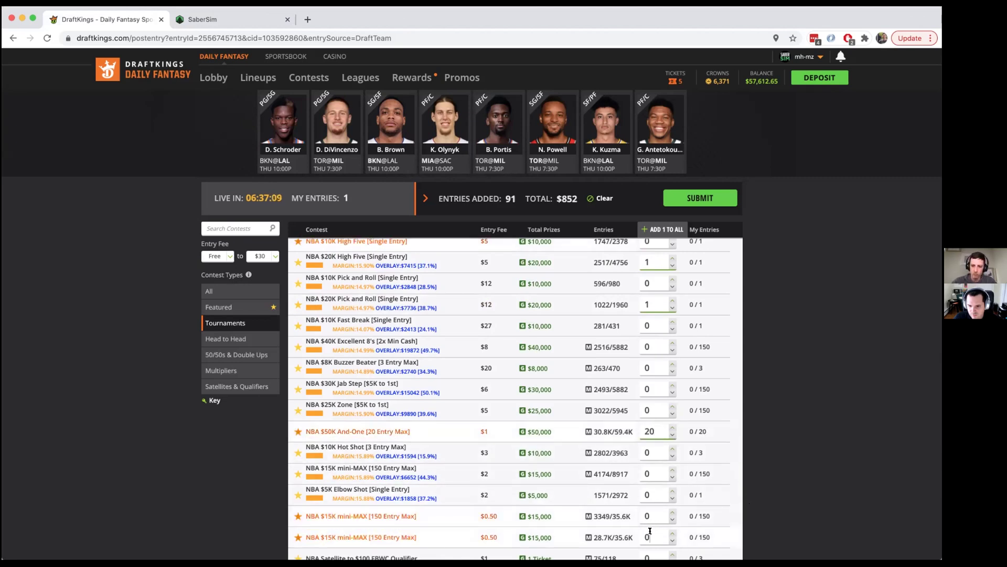
key("BackSpace")
type("150")
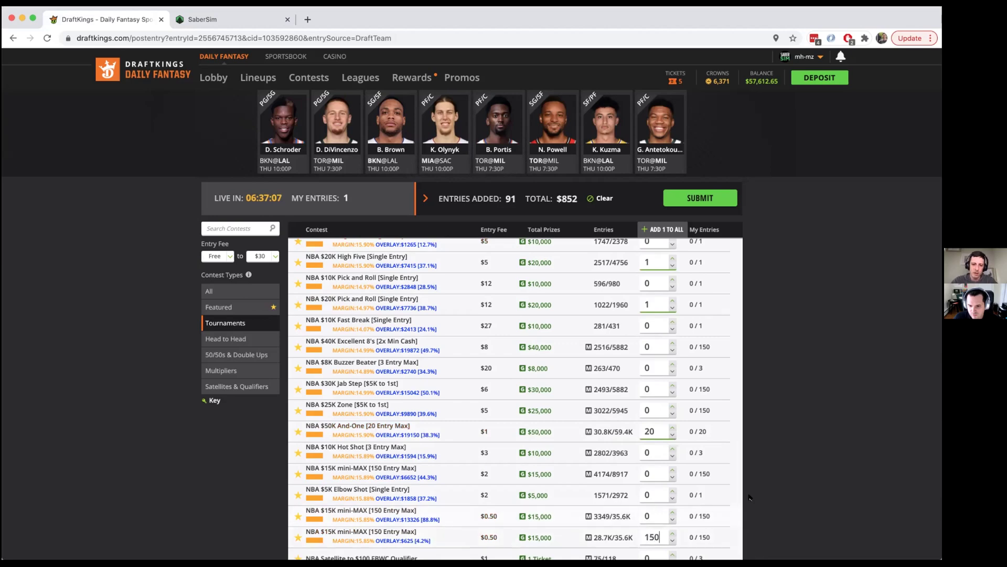
Add one entry to the $5K Daily Dollar and 20 to the $10K Quarter Jukebox, and submit all the bulk entries
scroll(454, 488, "down", 2)
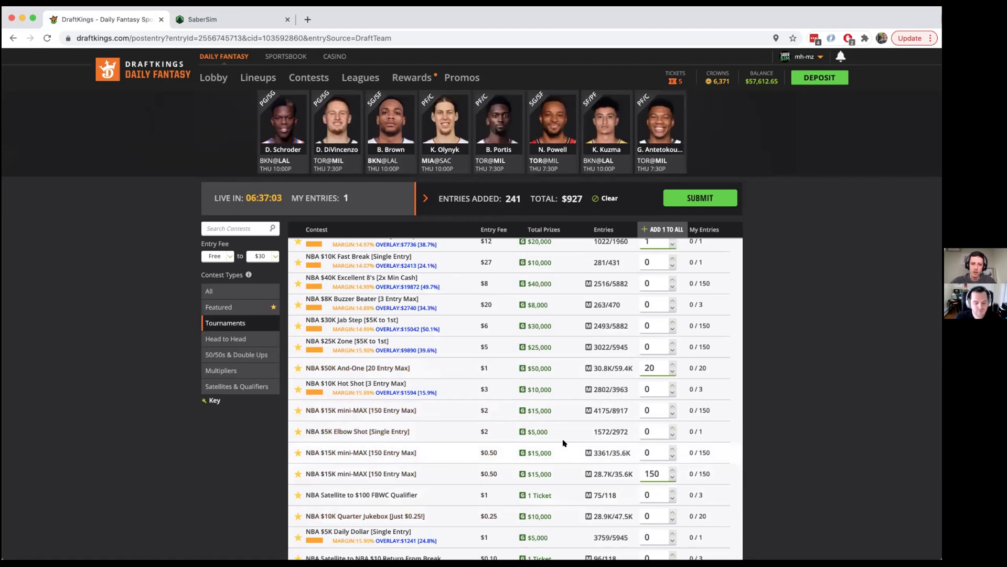
scroll(560, 441, "down", 3)
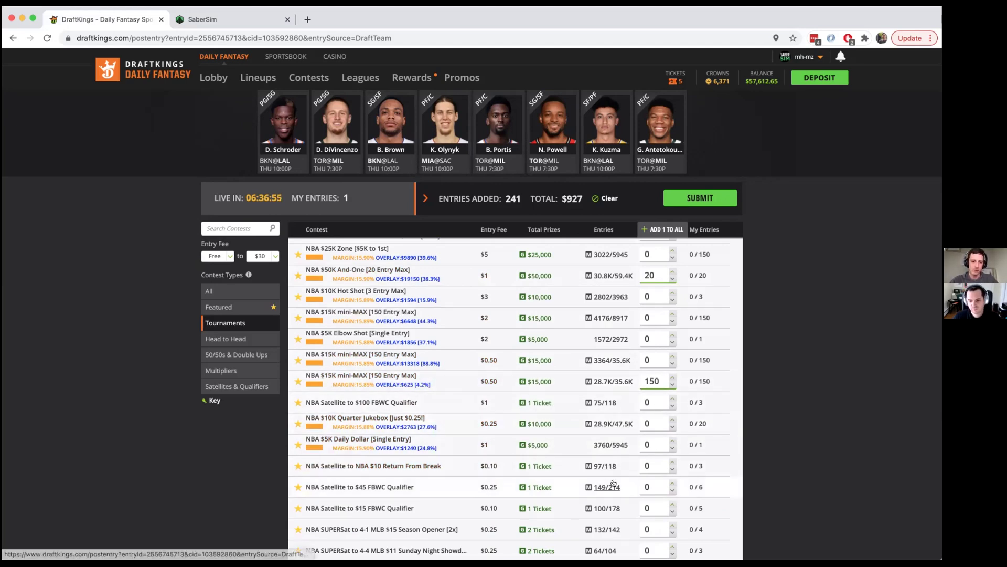
left_click(671, 440)
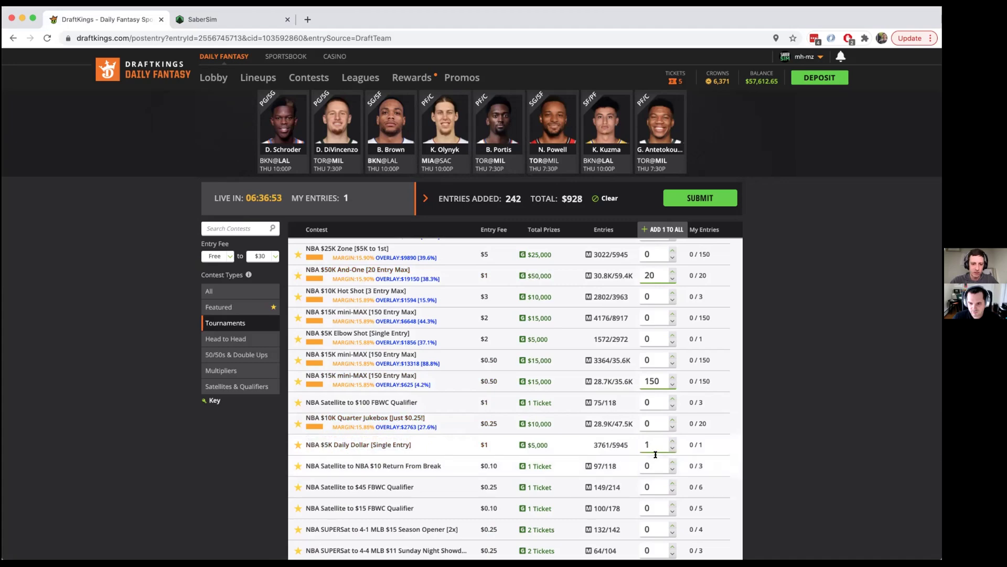
scroll(634, 469, "down", 1)
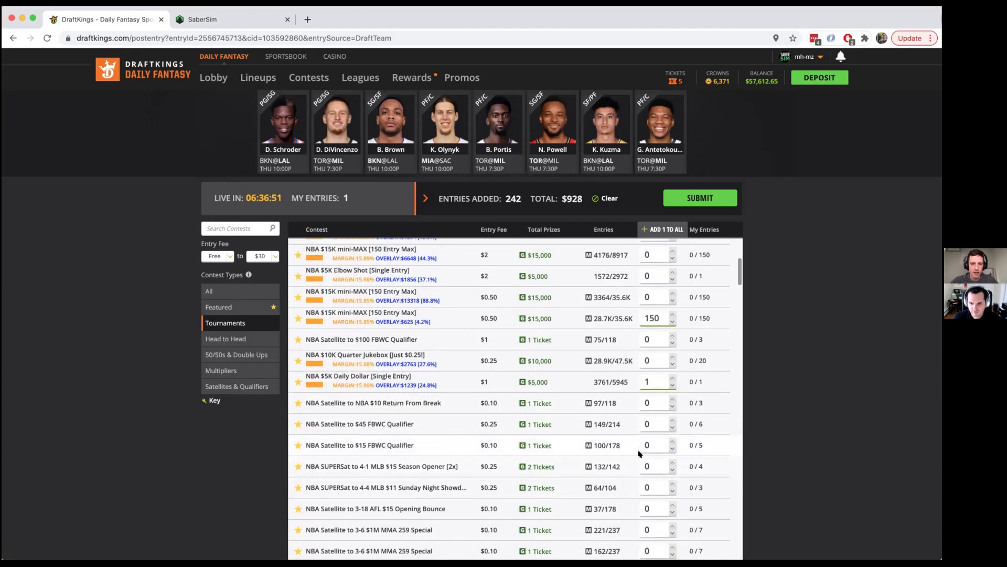
left_click(652, 408)
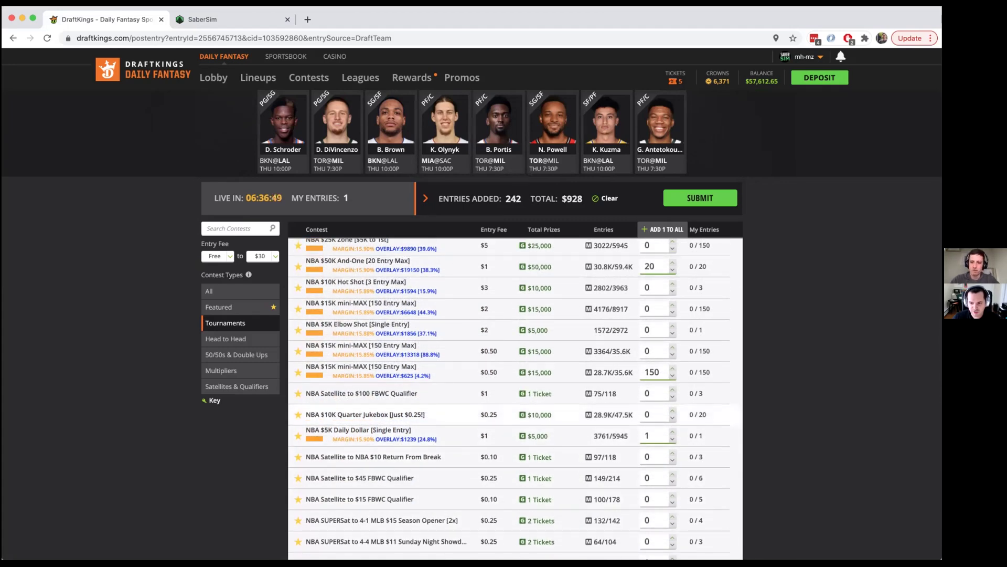
type("20")
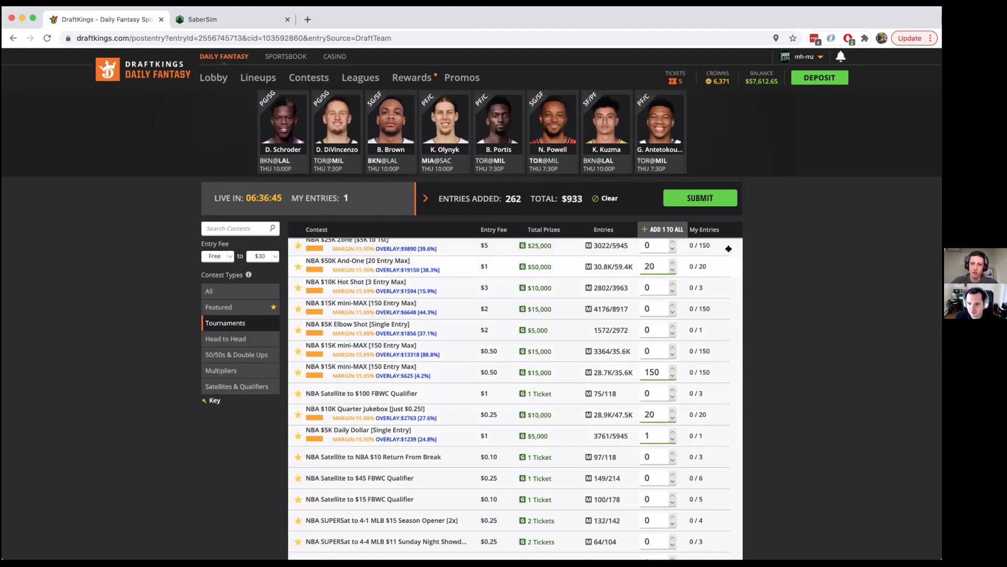
left_click(689, 199)
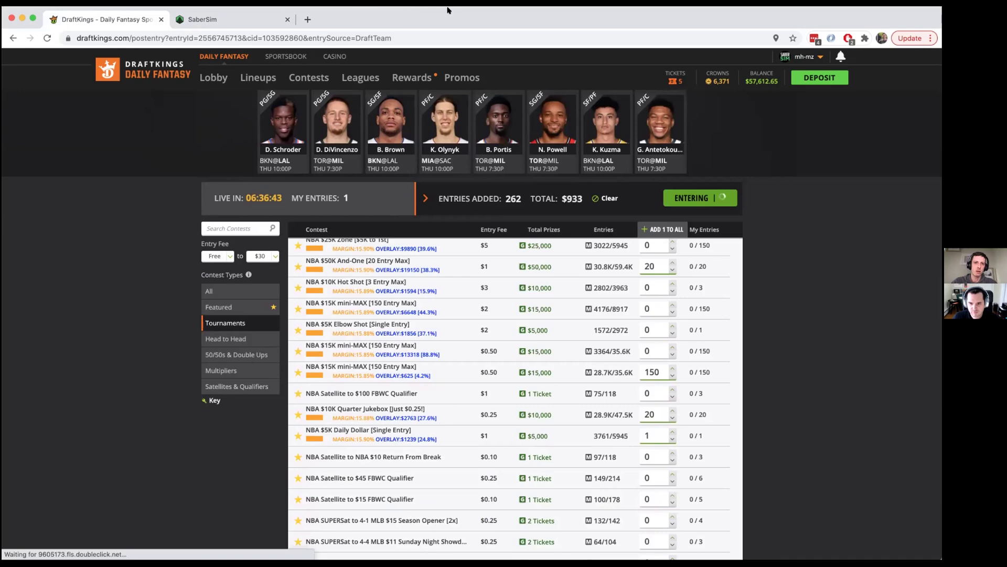
Switch to SaberSim and preview the new build settings with a 150-max entry limit, without building a lineup pool
left_click(218, 19)
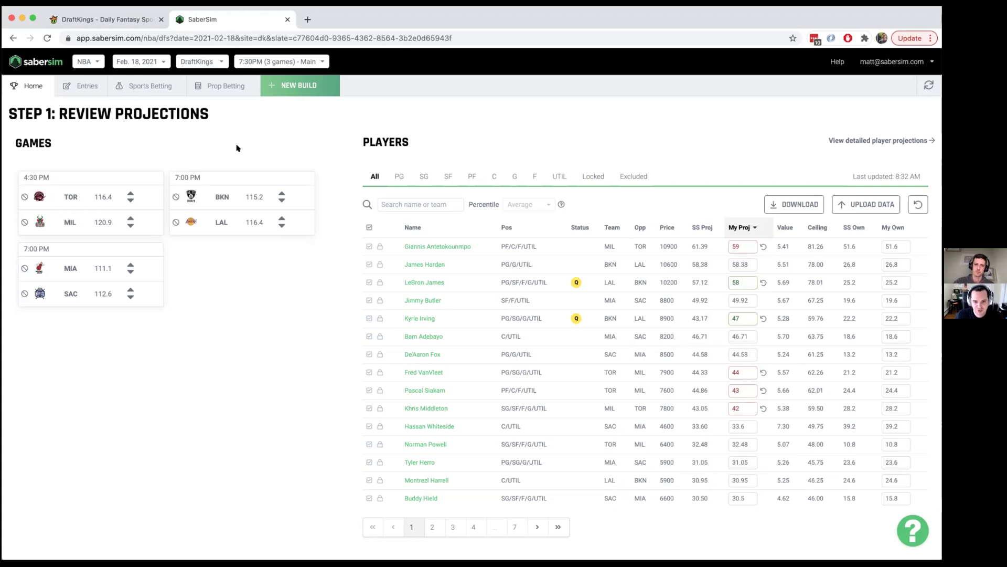
left_click(302, 89)
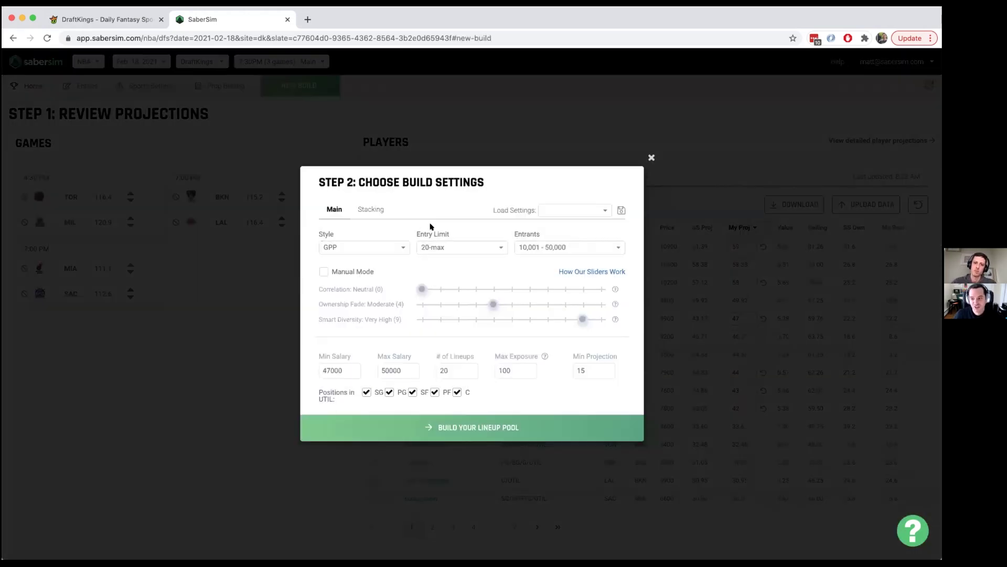
left_click(446, 248)
left_click(433, 312)
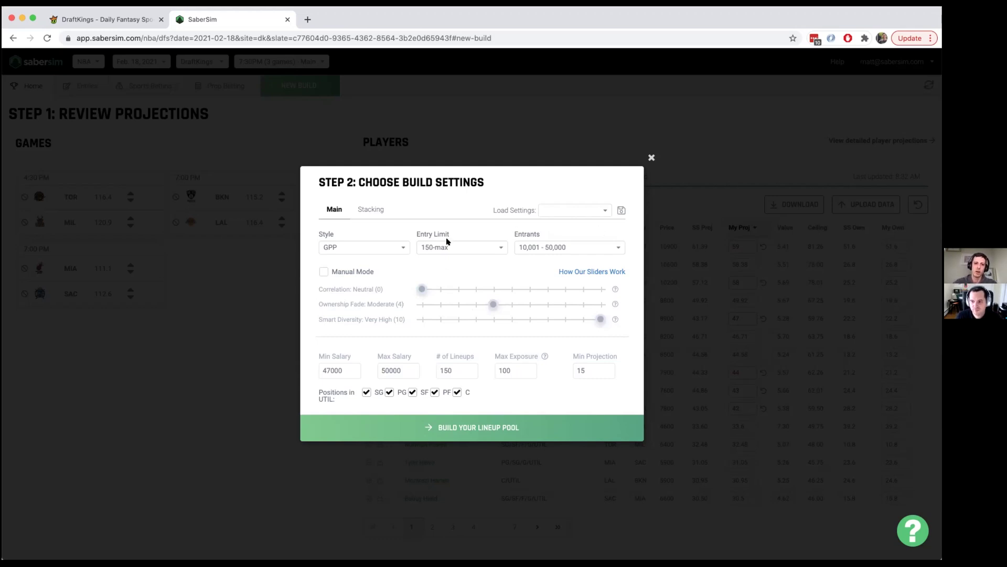
left_click(693, 197)
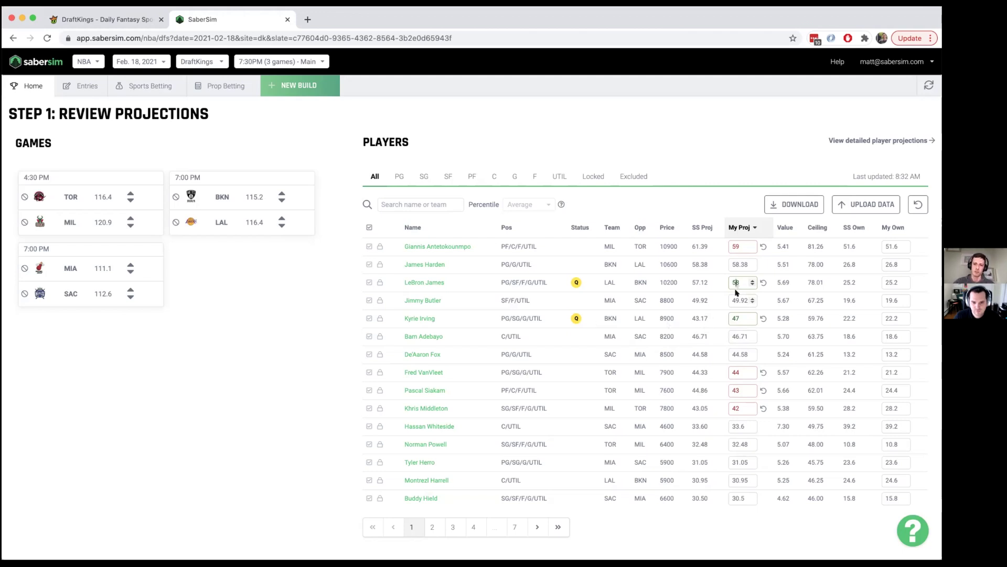
left_click(636, 309)
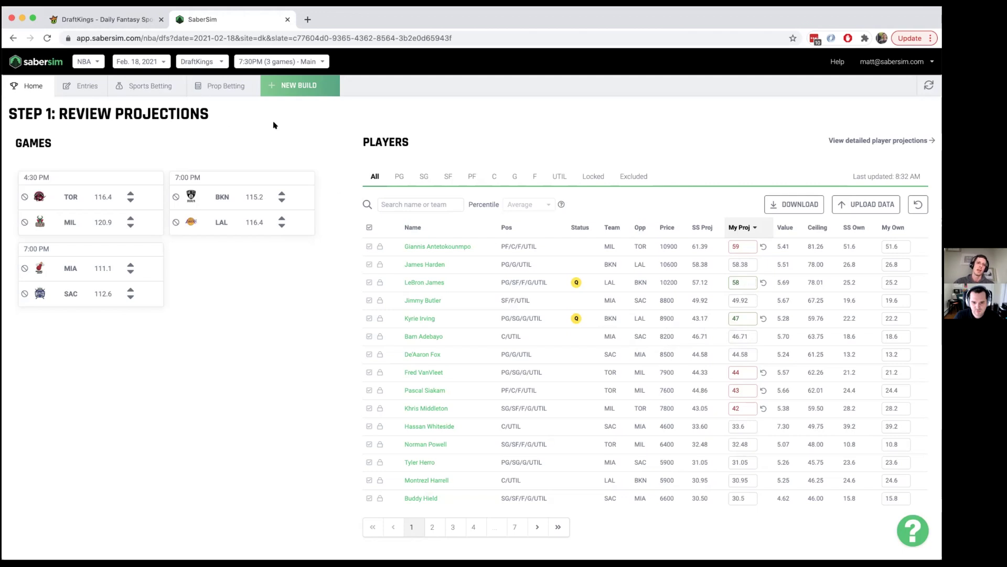
Build a lineup pool of 150 GPP lineups with a 150-max entry limit, 10,001 - 50,000 entrants and a 47000 minimum salary
left_click(304, 89)
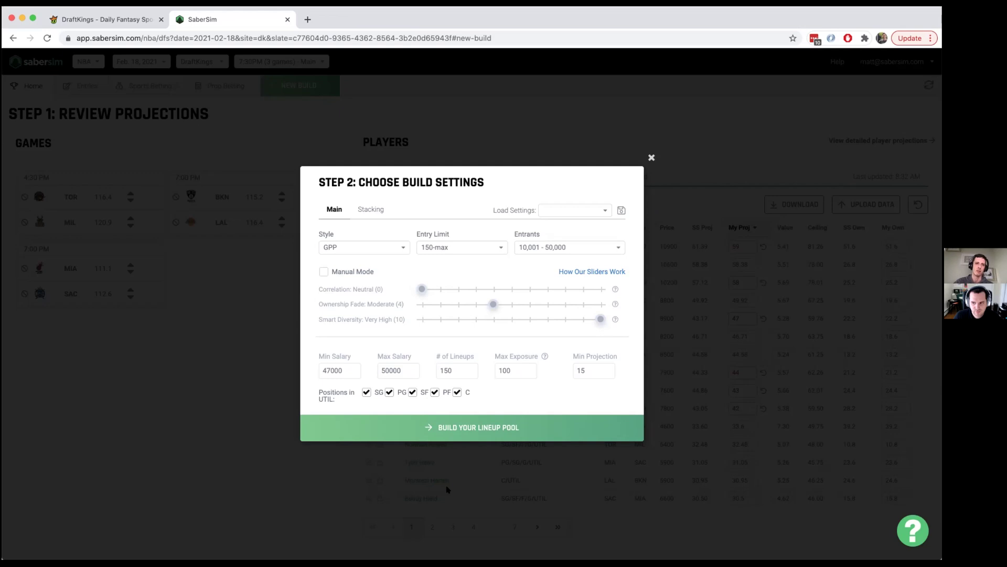
left_click(435, 428)
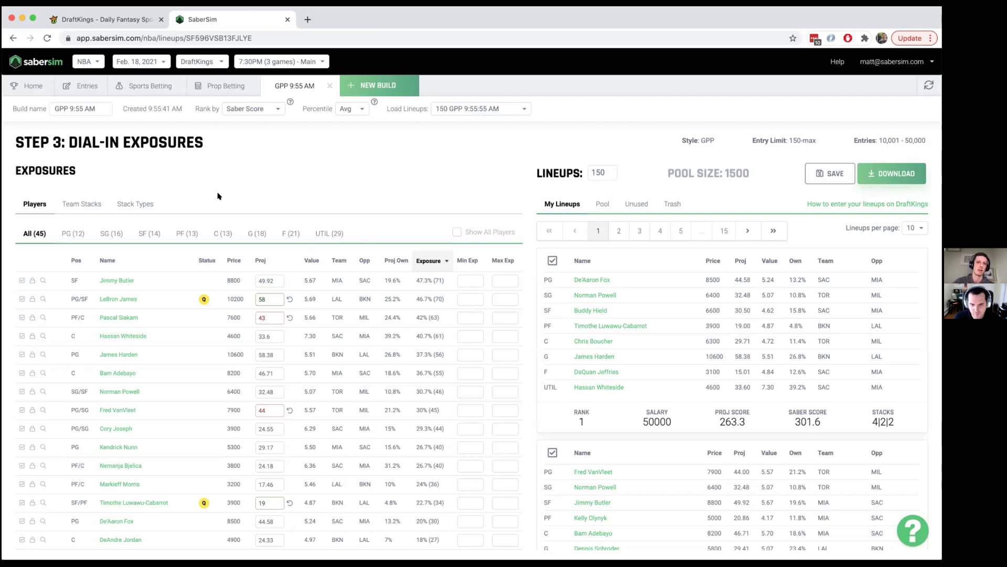
Download the DraftKings entries template and upload the DKEntries CSV file to the SaberSim entries page
left_click(75, 90)
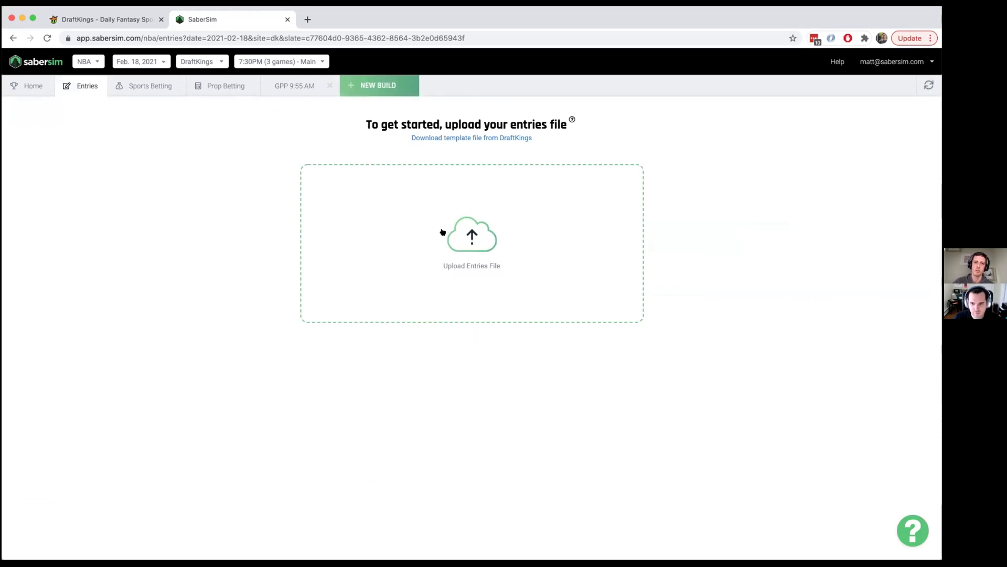
left_click(440, 138)
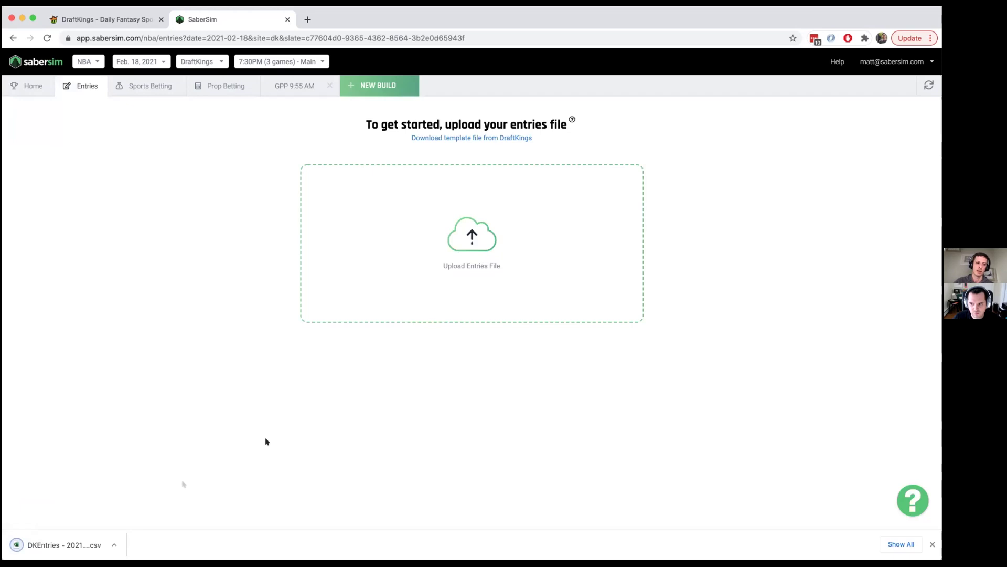
left_click_drag(29, 546, 632, 154)
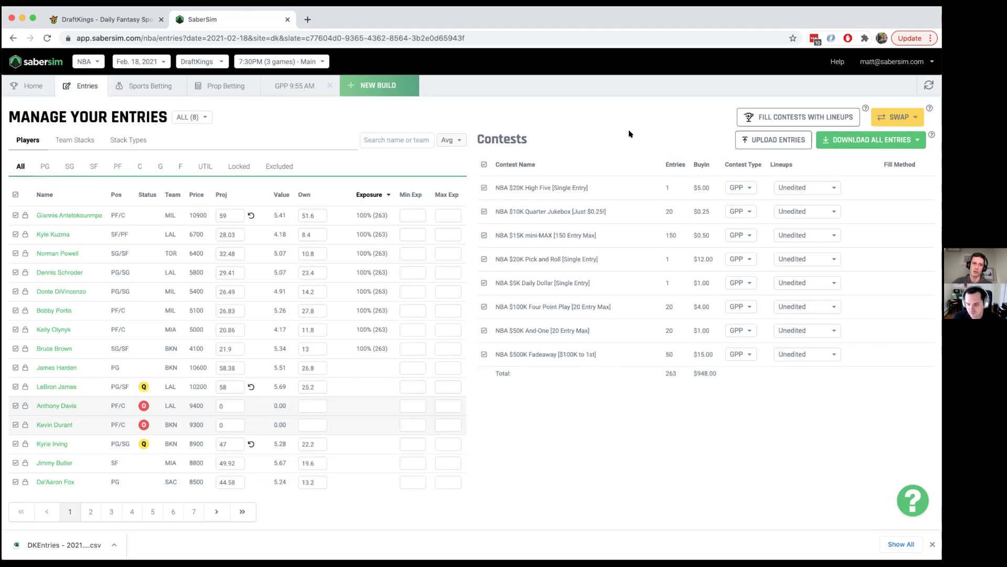
Fill all eight contests with the 150 GPP lineups by Rank, and upload the exported entries file to DraftKings
left_click(796, 121)
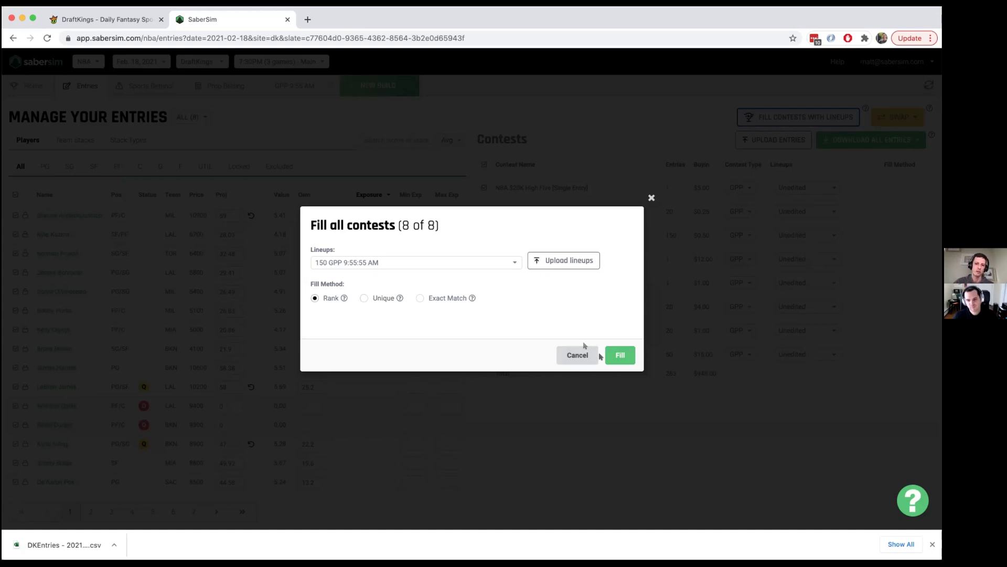
left_click(617, 355)
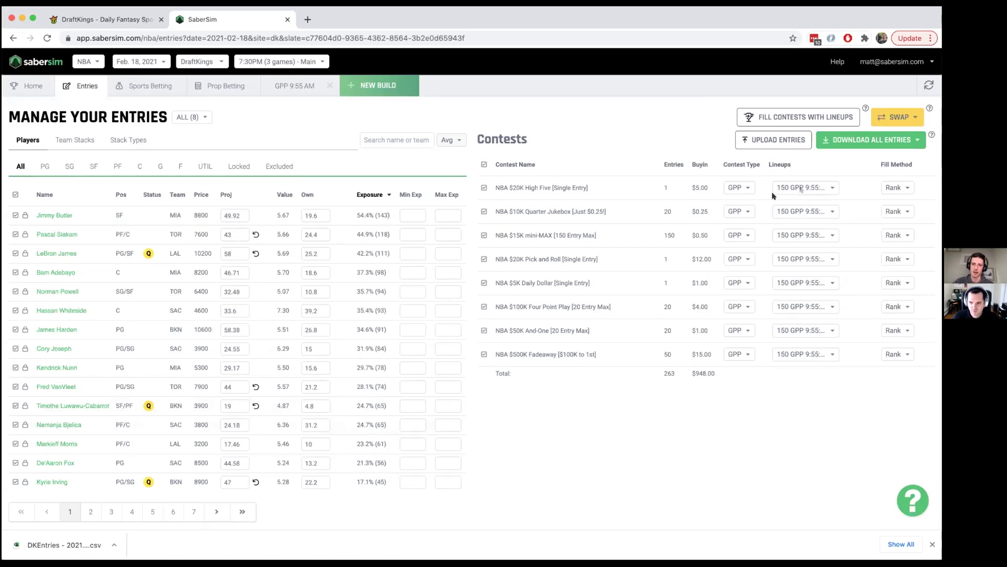
left_click(855, 139)
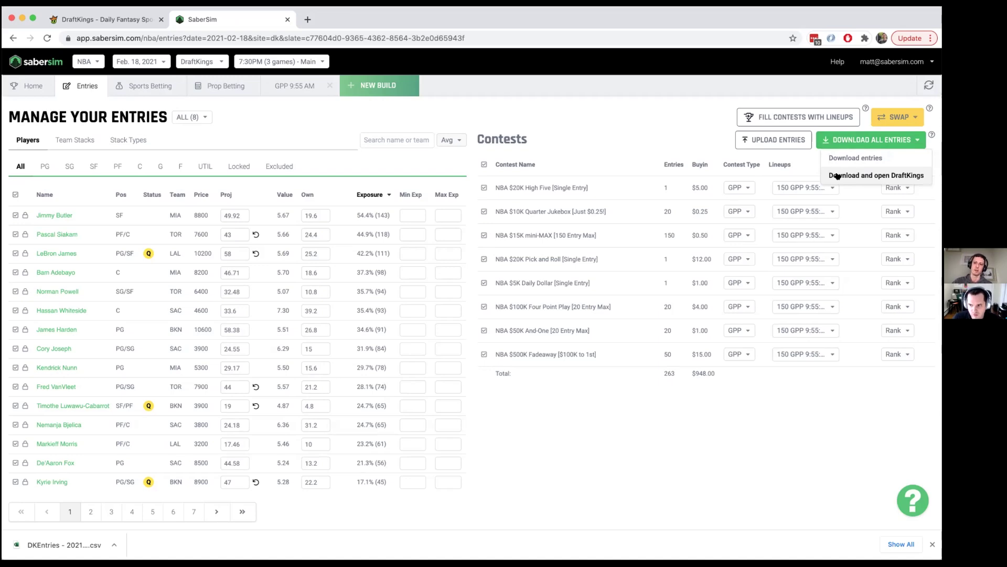
left_click(837, 176)
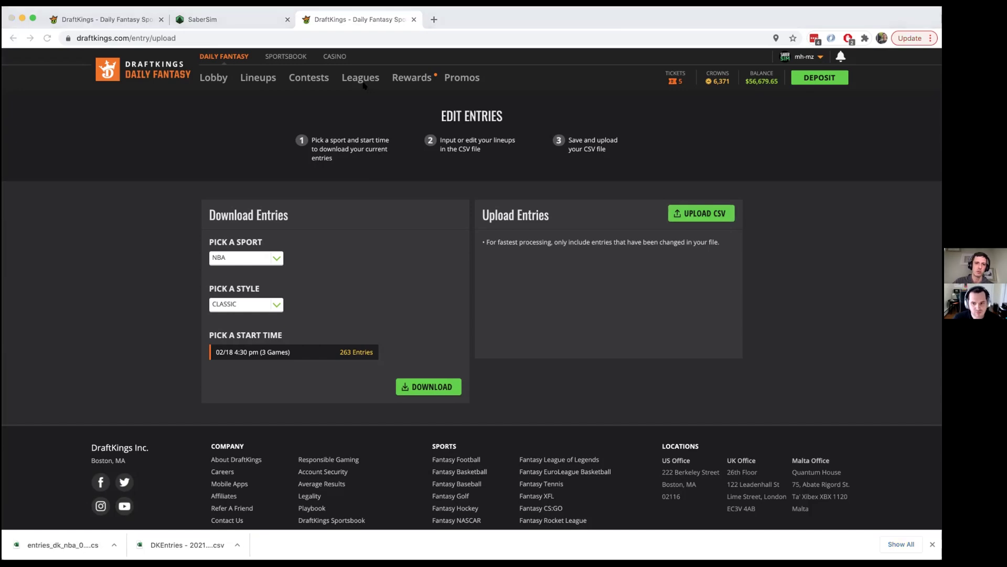
key("Return")
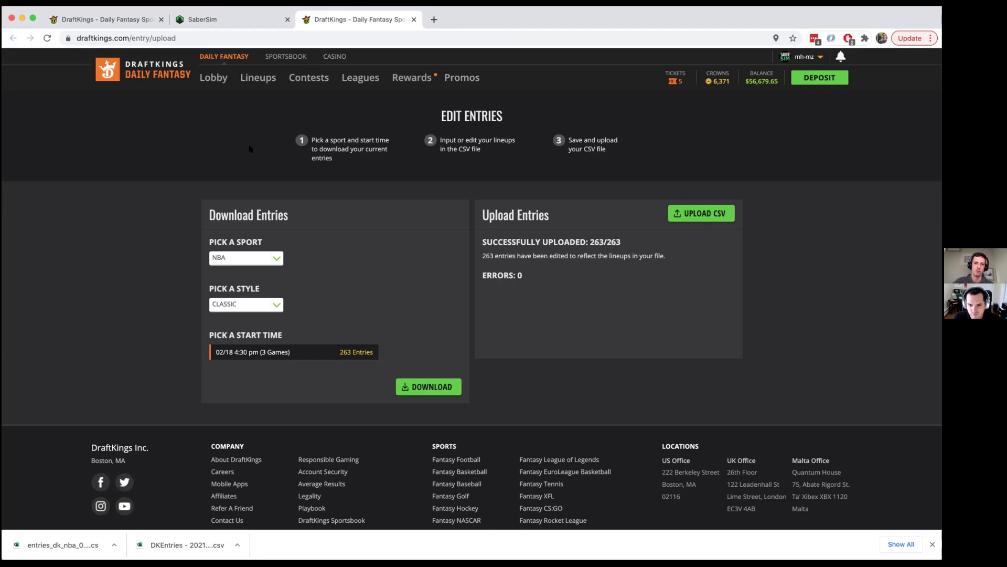
Review the upcoming lineup cards in DraftKings to check the uploaded lineups
left_click(257, 79)
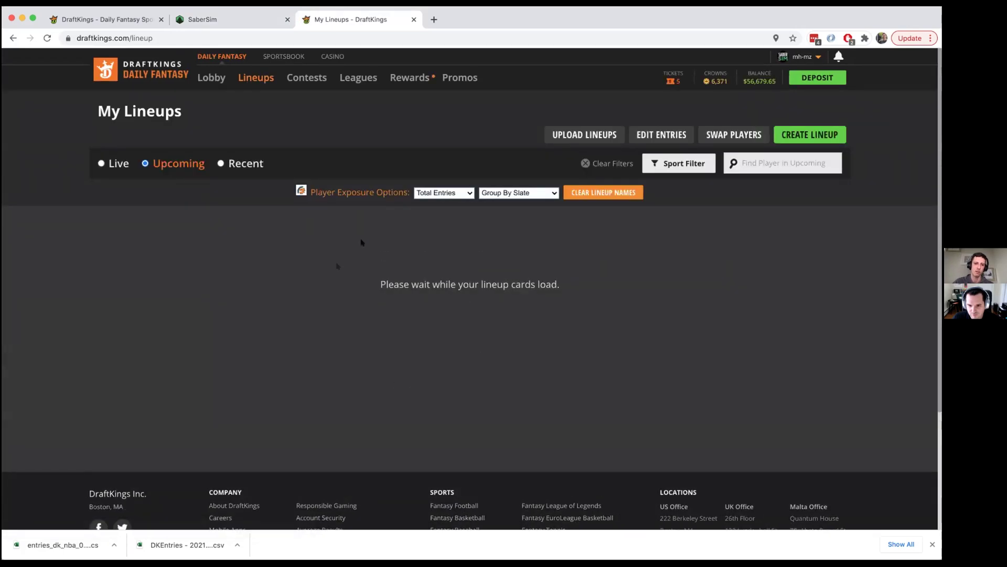
scroll(420, 407, "down", 3)
scroll(419, 407, "down", 5)
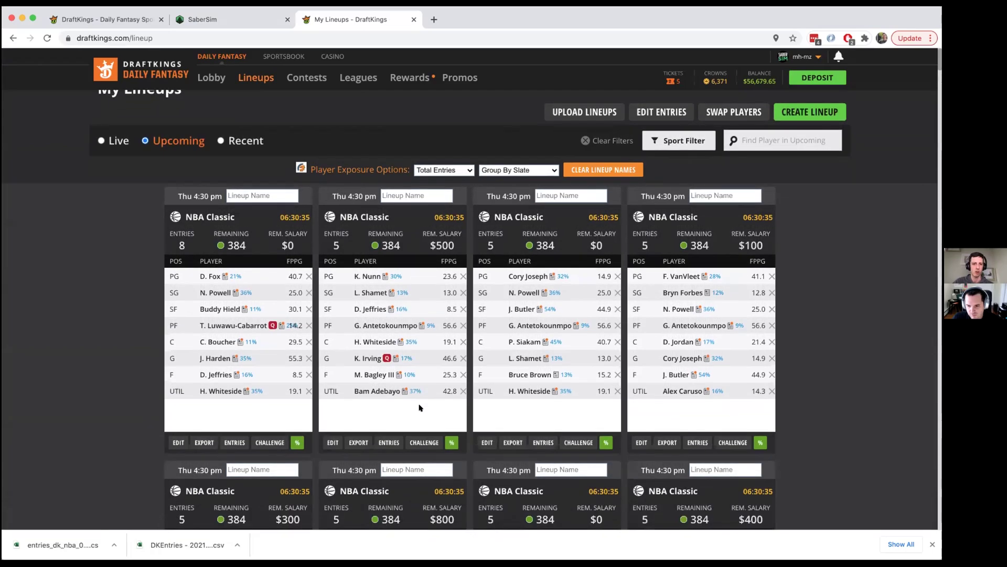
scroll(192, 61, "up", 1)
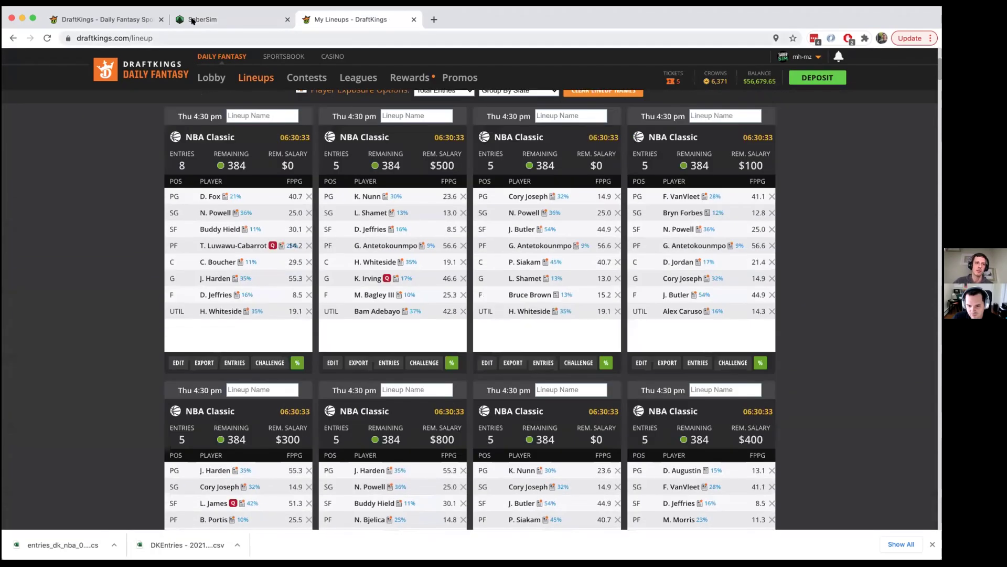
Return to SaberSim and apply a Quick Swap replacing all "Out" players with the best available, downloading the updated entries
left_click(193, 21)
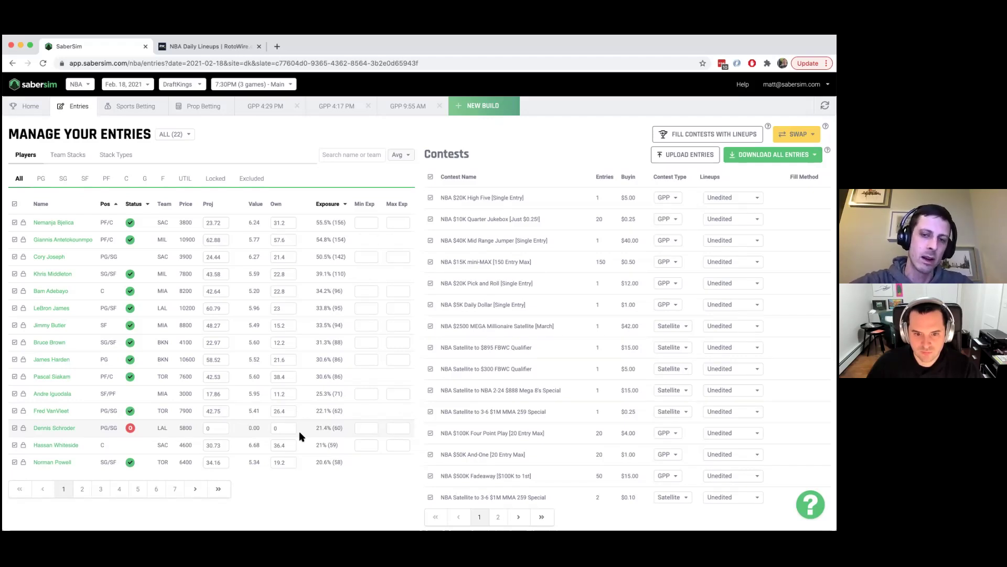
left_click(796, 134)
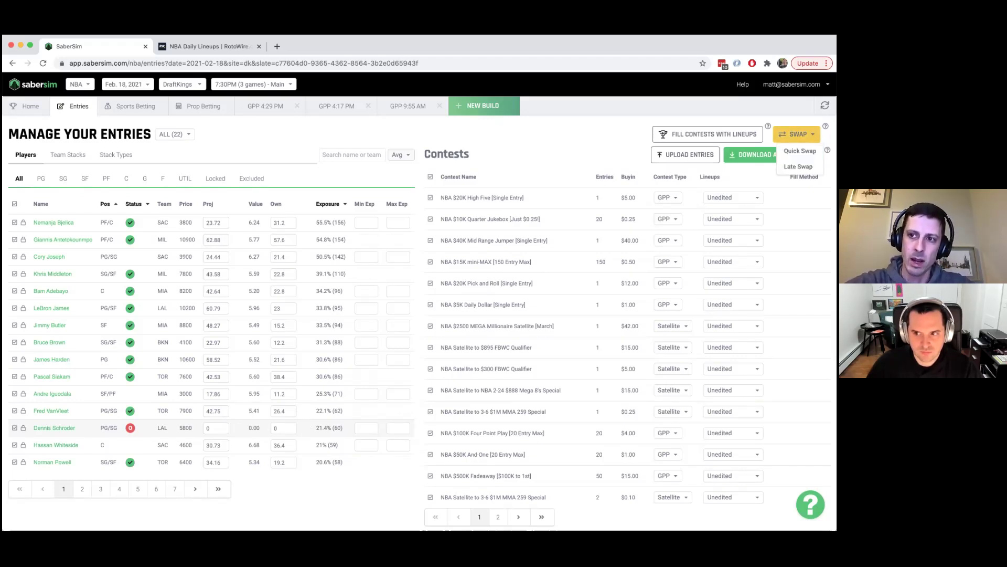
left_click(801, 151)
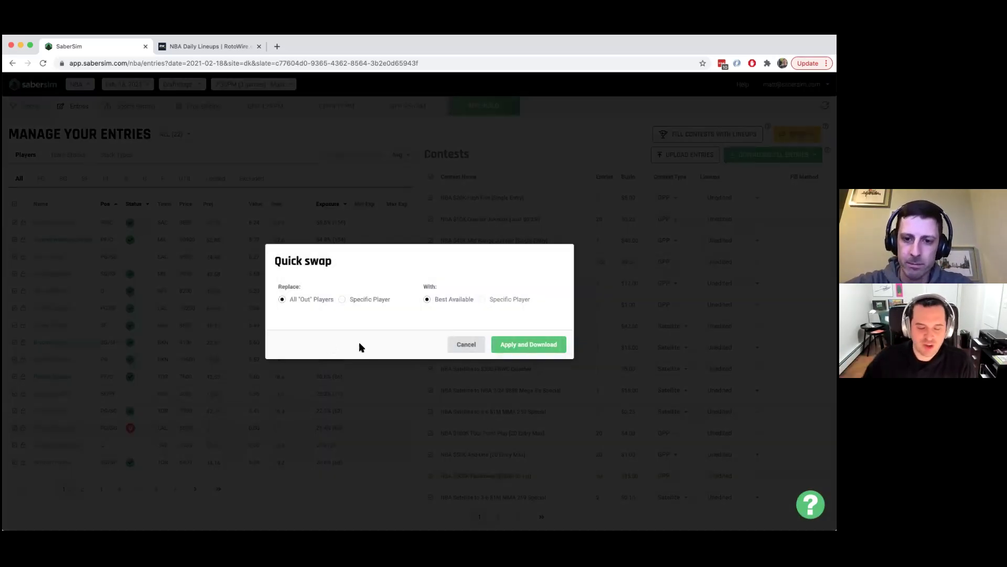
left_click(516, 345)
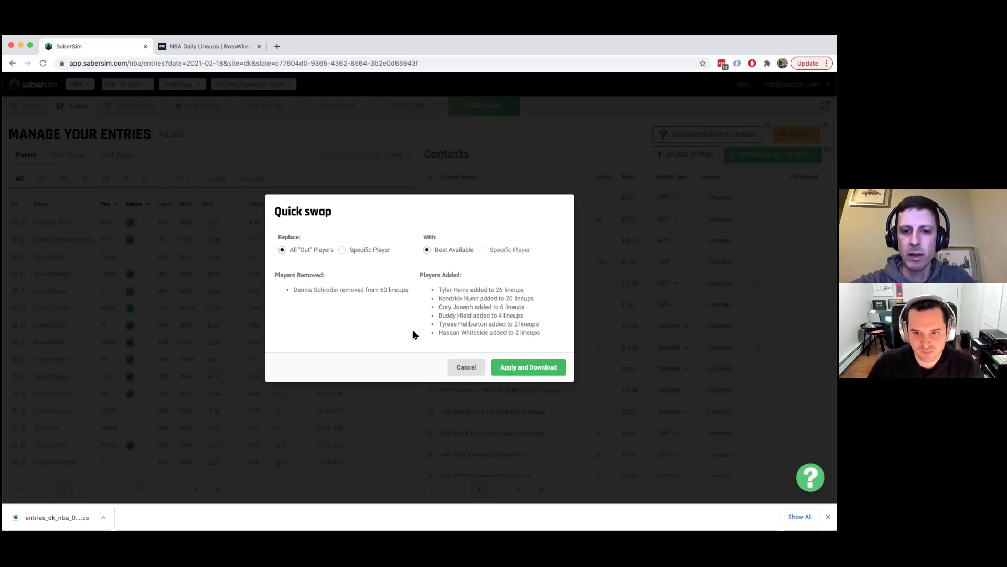
Open the DraftKings entry upload page (draftkings.com/entry/upload) in a new browser tab
left_click(277, 48)
type("dra")
key("Down")
key("Down")
key("Down")
key("Down")
key("Down")
key("Down")
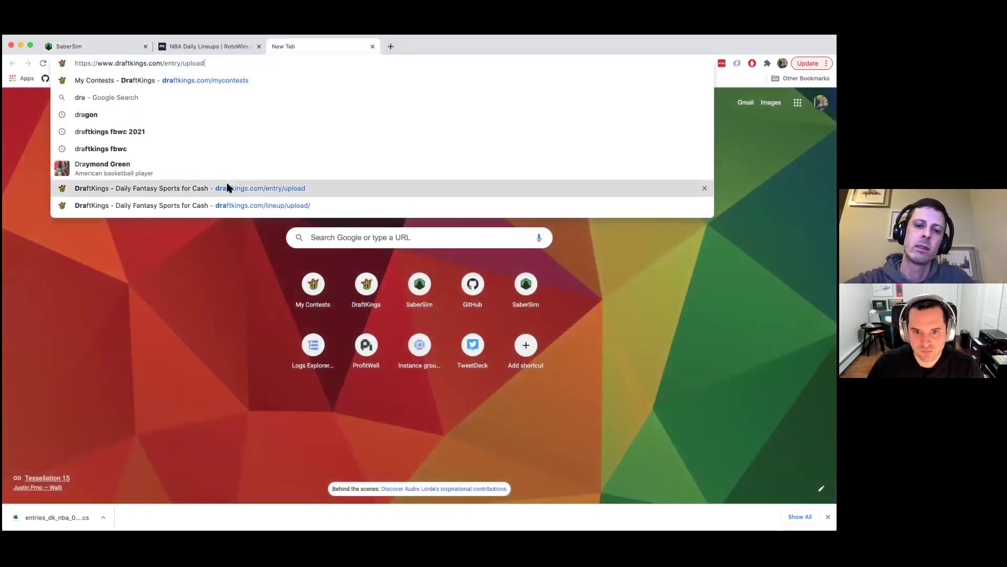
key("Return")
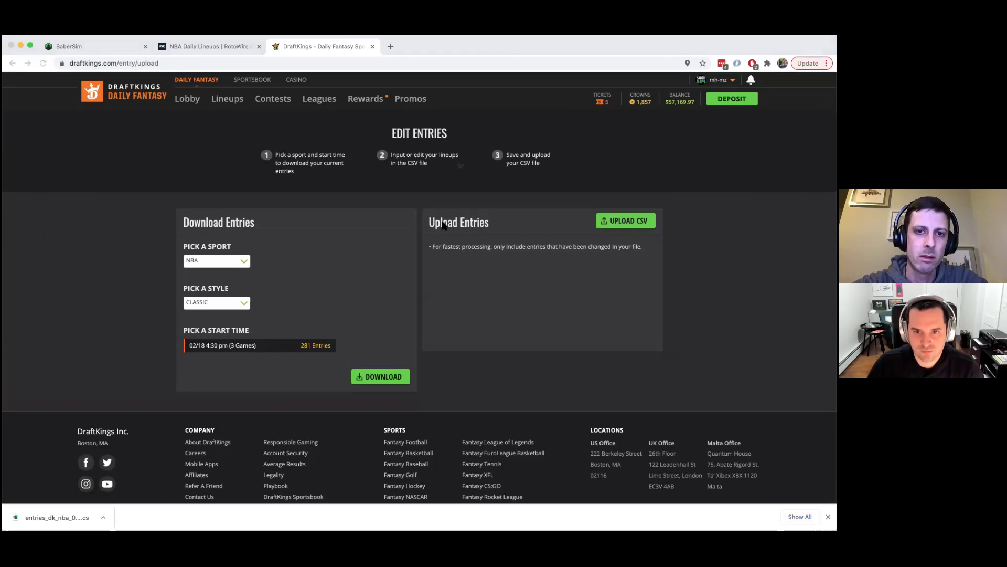
Switch back to SaberSim, check the players removed and added by the Quick Swap, and close its dialog
left_click(105, 47)
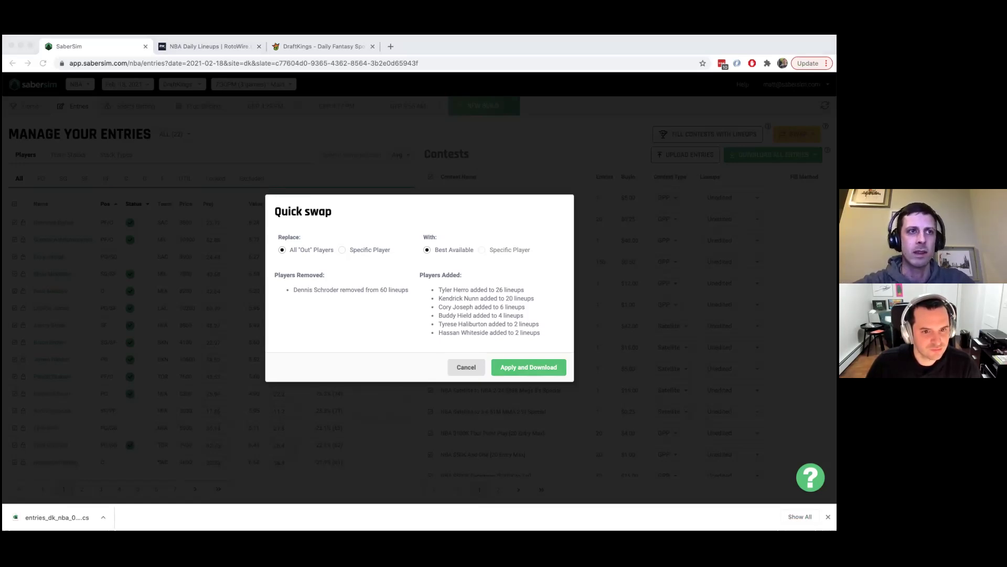
left_click(399, 333)
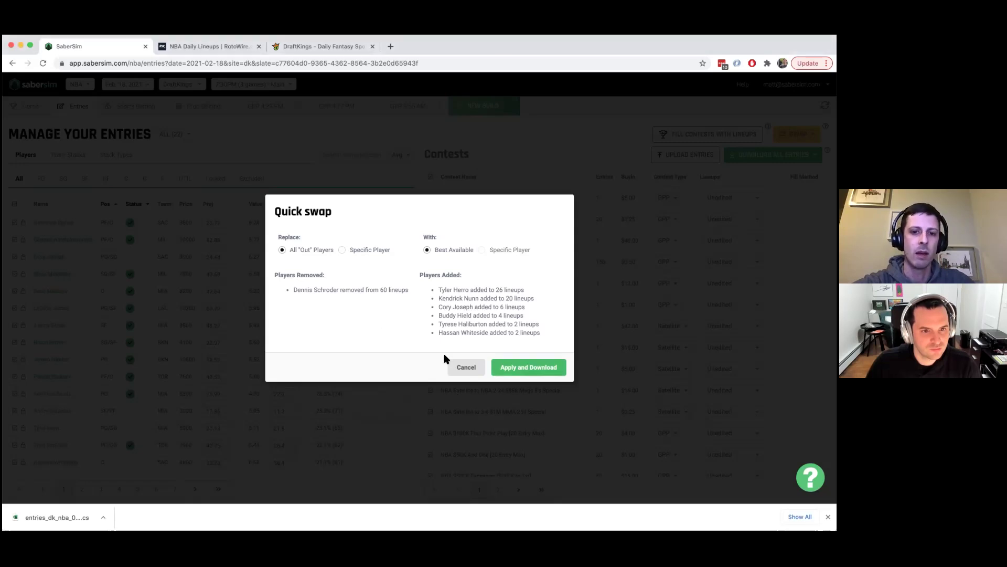
left_click(466, 372)
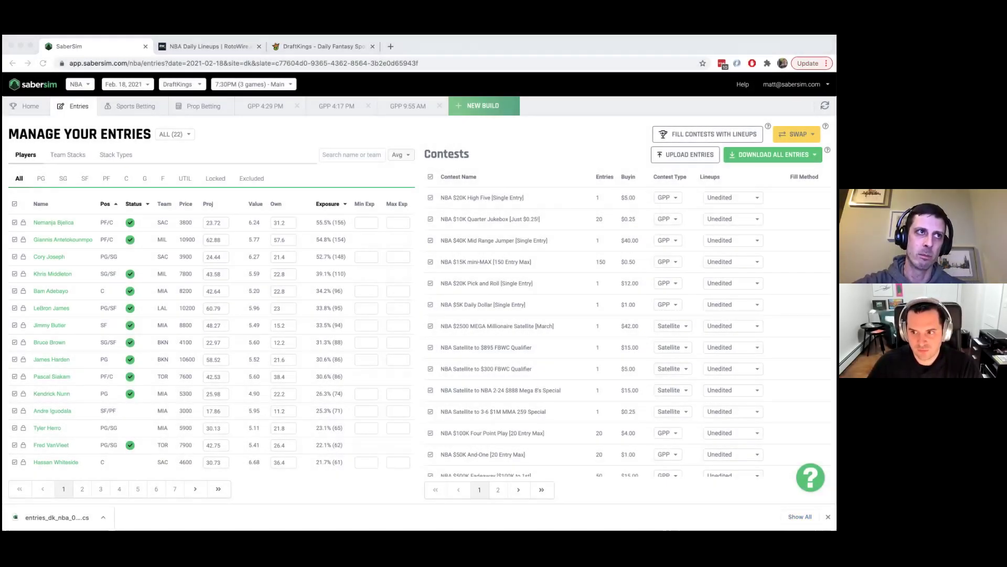
left_click(302, 150)
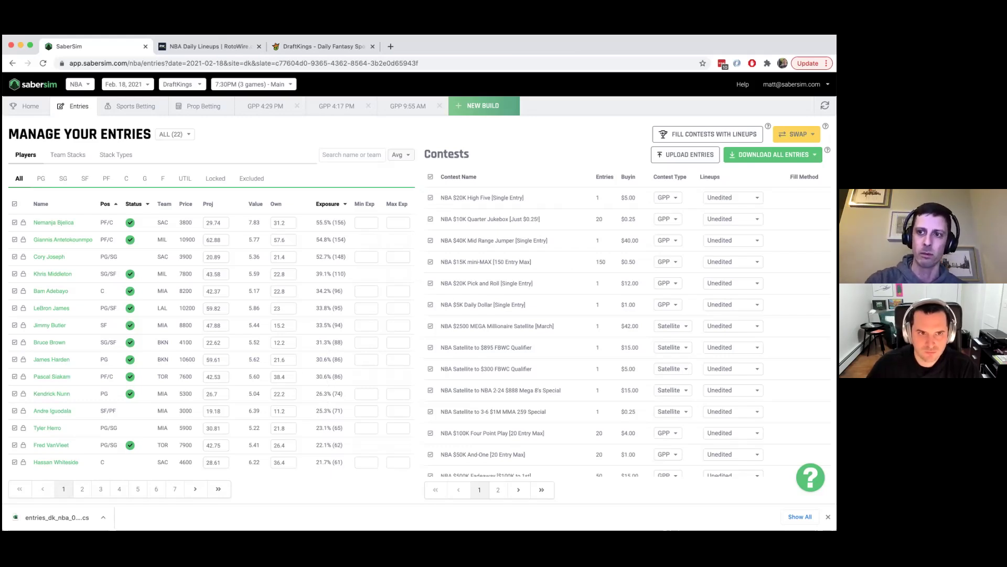
Late swap 150 lineups with GPP style, a 150-max entry limit, 10,001 - 50,000 entrants and a 49000 minimum salary
left_click(797, 135)
left_click(798, 167)
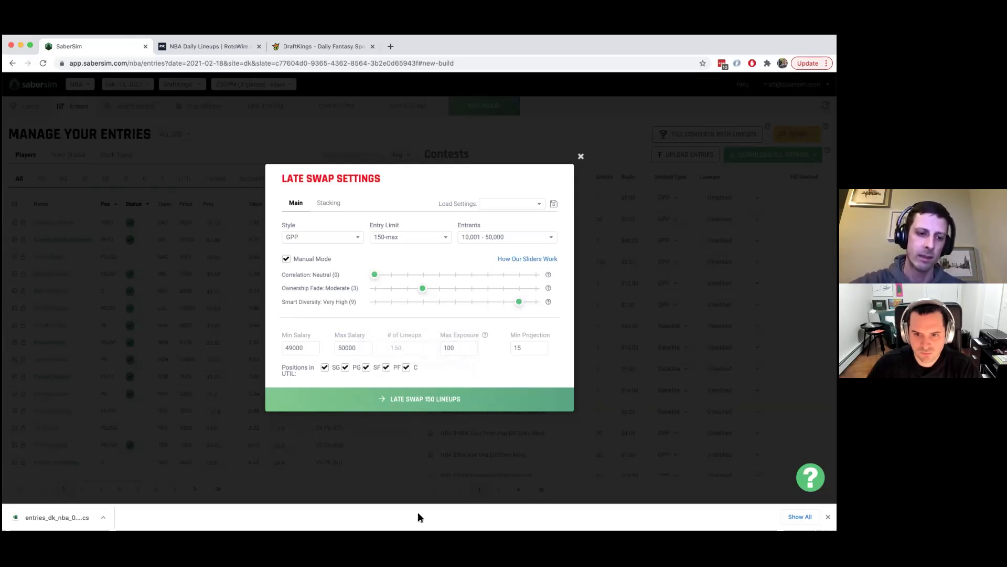
left_click(416, 400)
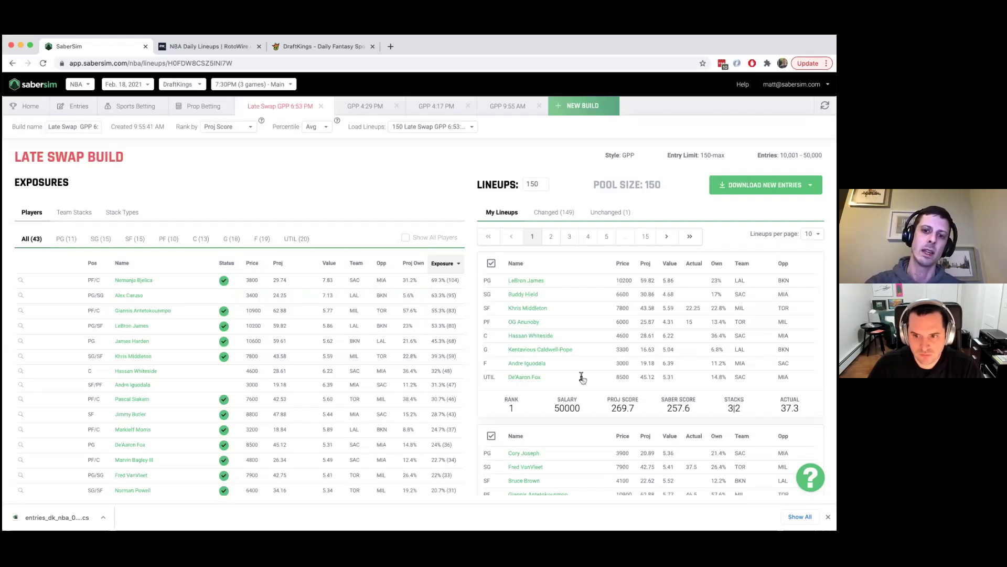
Compare the first late-swapped lineup with its original, and upload the newly exported entries to DraftKings
mouse_move(577, 314)
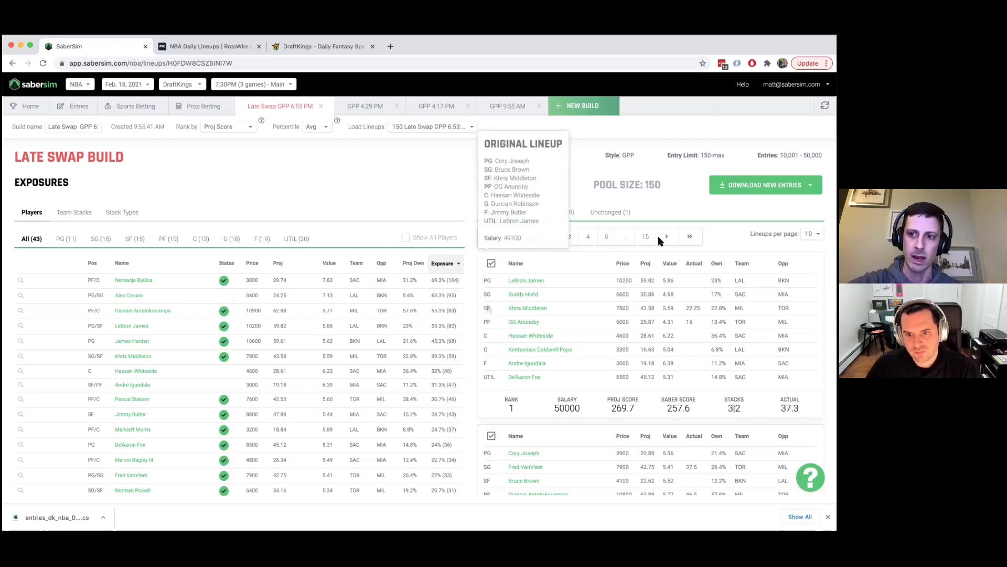
left_click(766, 184)
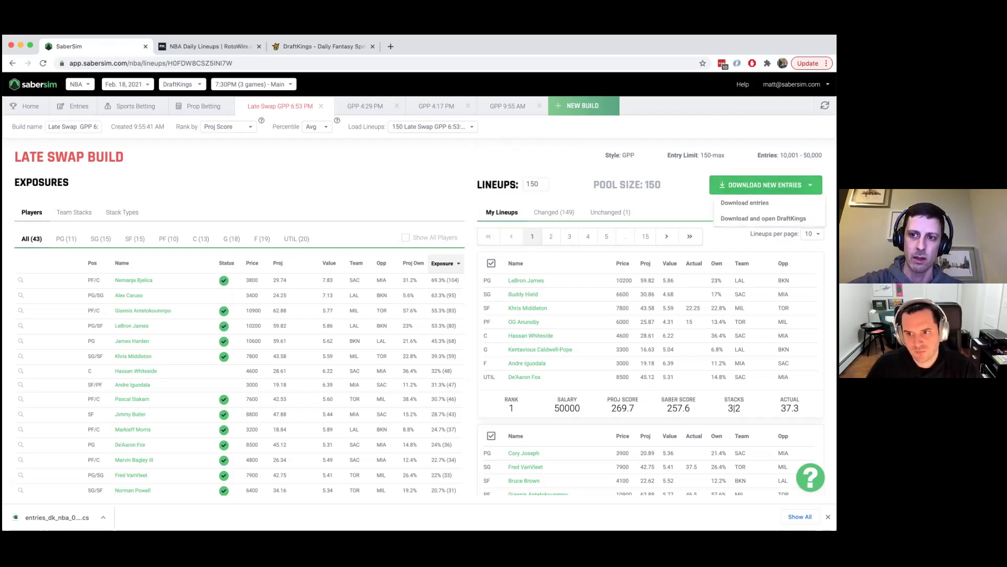
left_click(742, 223)
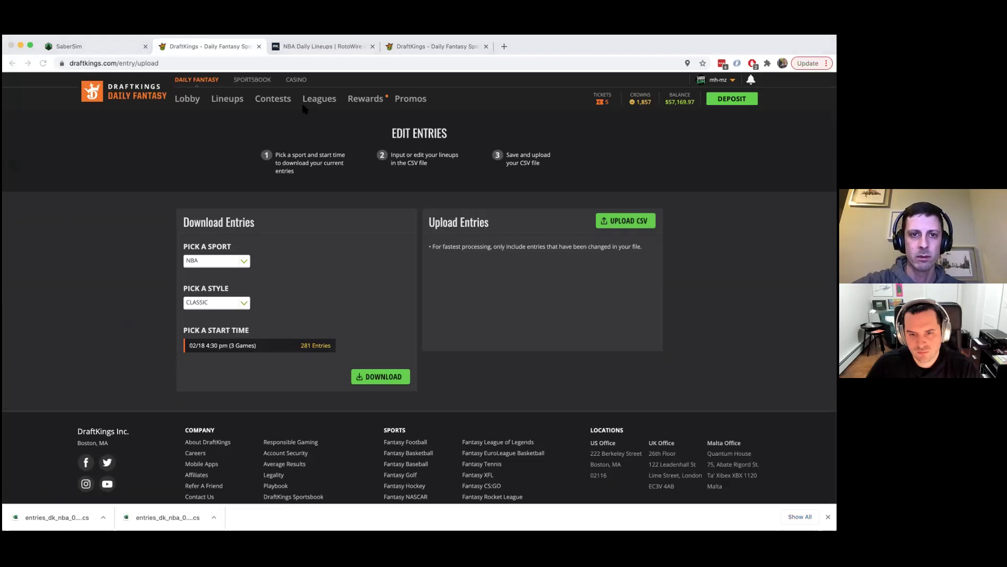
key("Return")
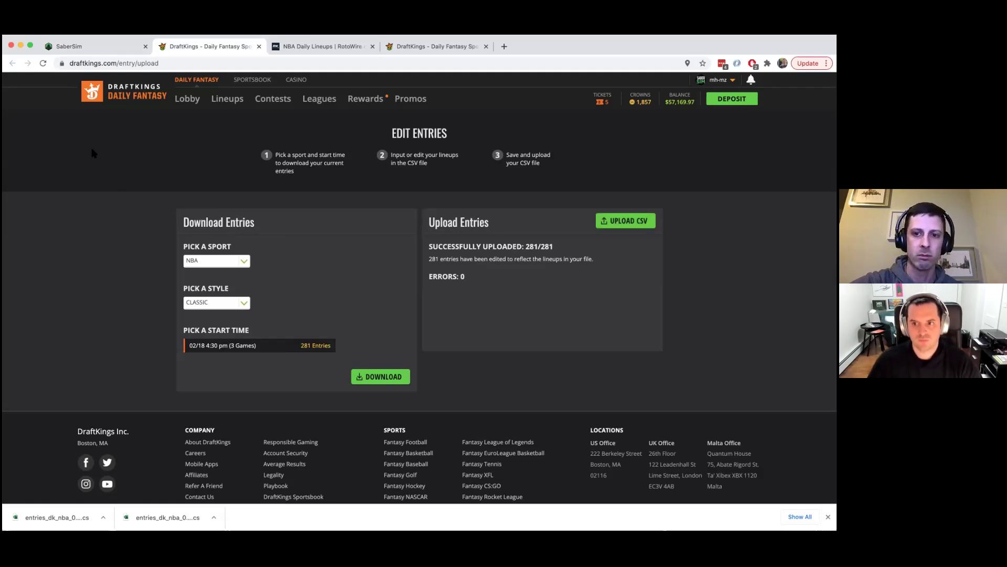
Return to SaberSim's entries page and examine Andre Iguodala's exposure and projection across the late-swapped contests
left_click(85, 44)
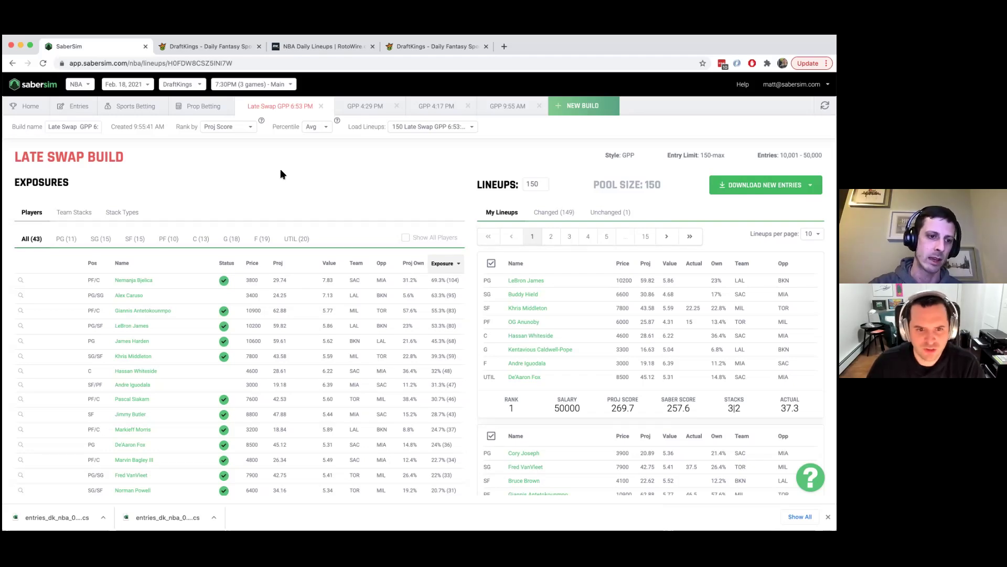
left_click(72, 108)
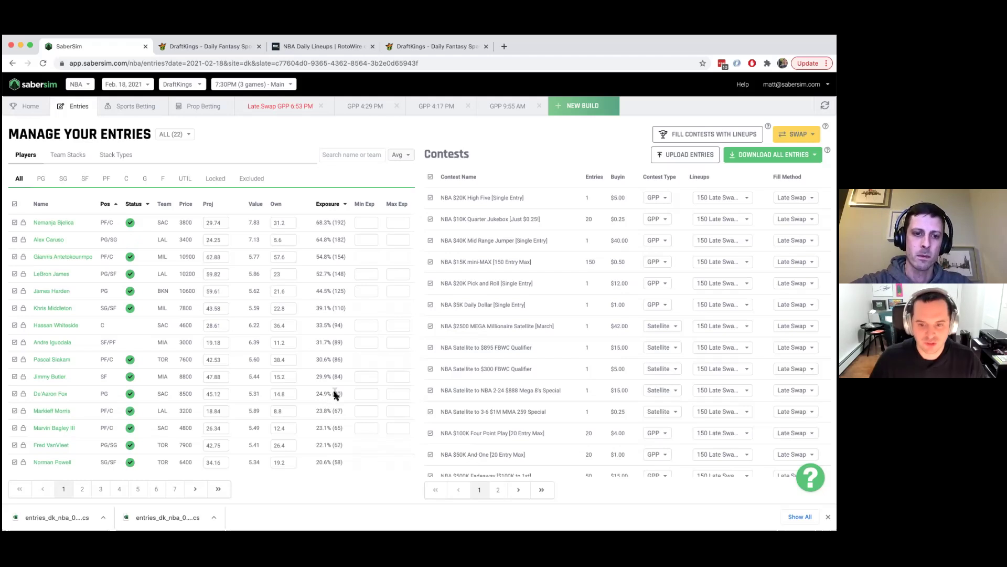
left_click(392, 344)
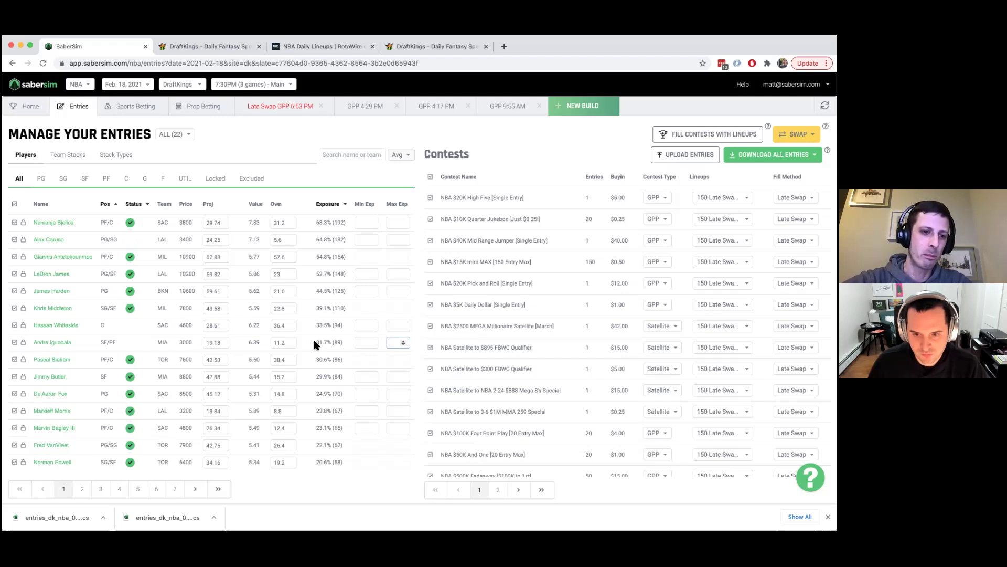
left_click(210, 342)
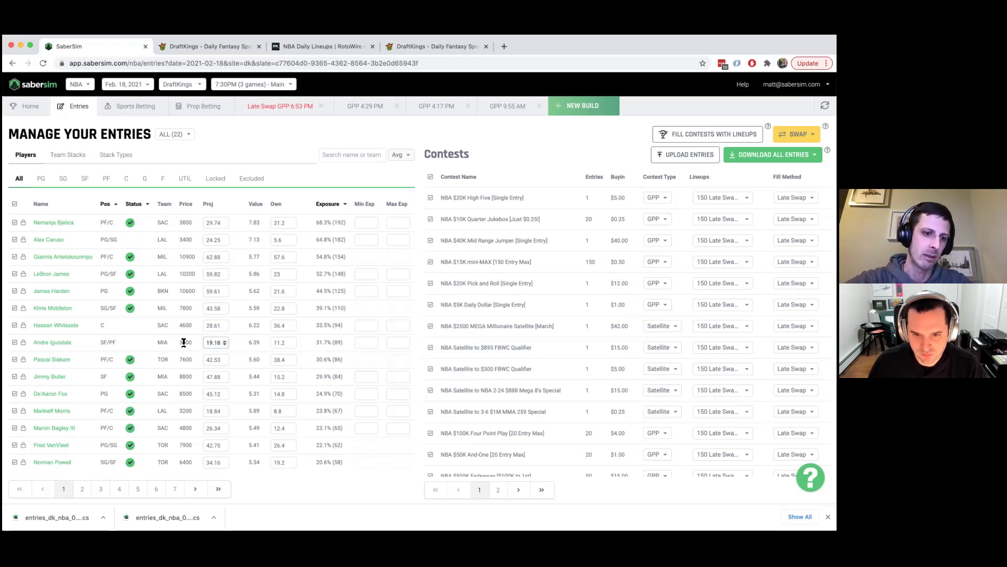
left_click(322, 338)
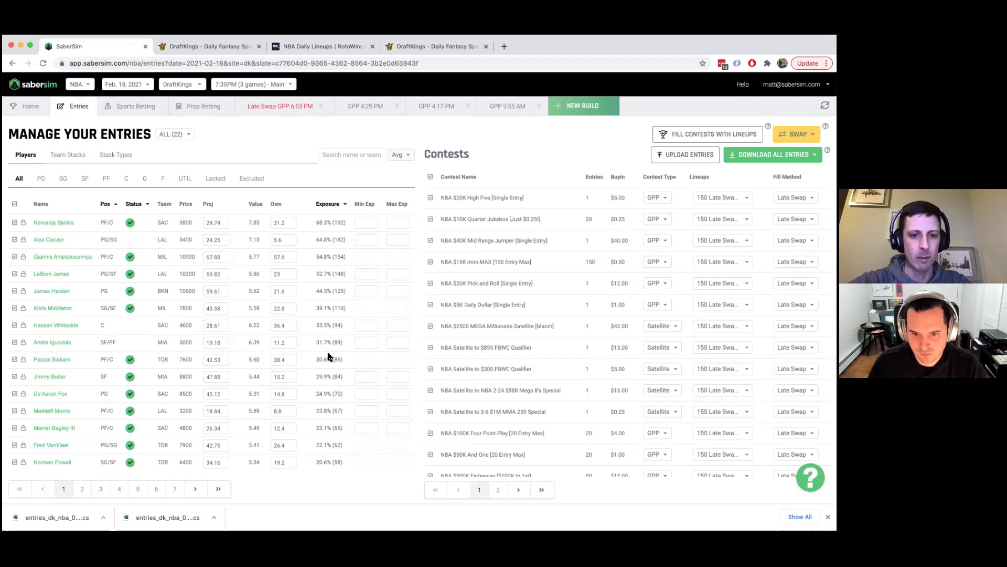
left_click(391, 345)
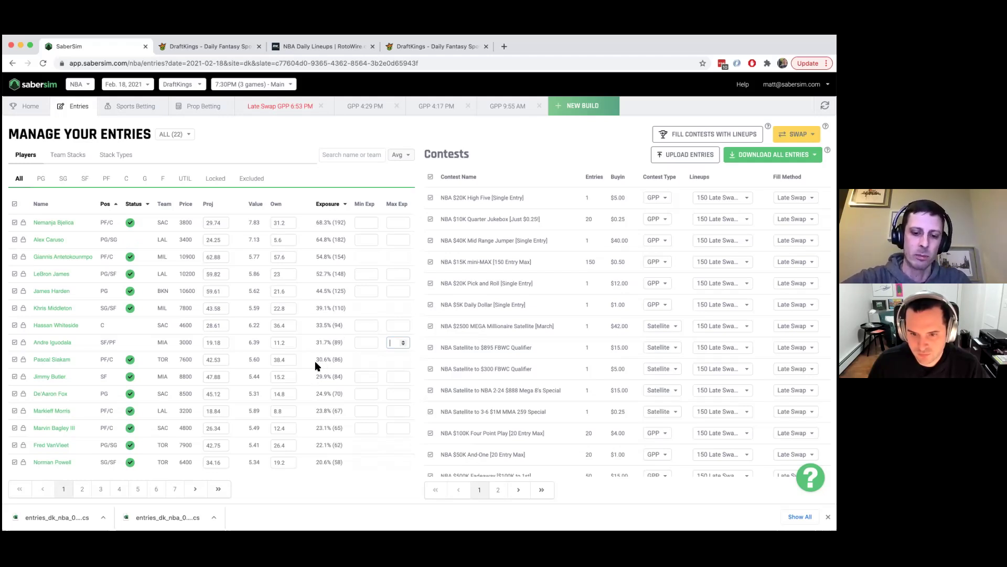
Cap Andre Iguodala's maximum exposure at 18 and late swap the 150 lineups again with the existing GPP settings
type("18")
left_click(304, 336)
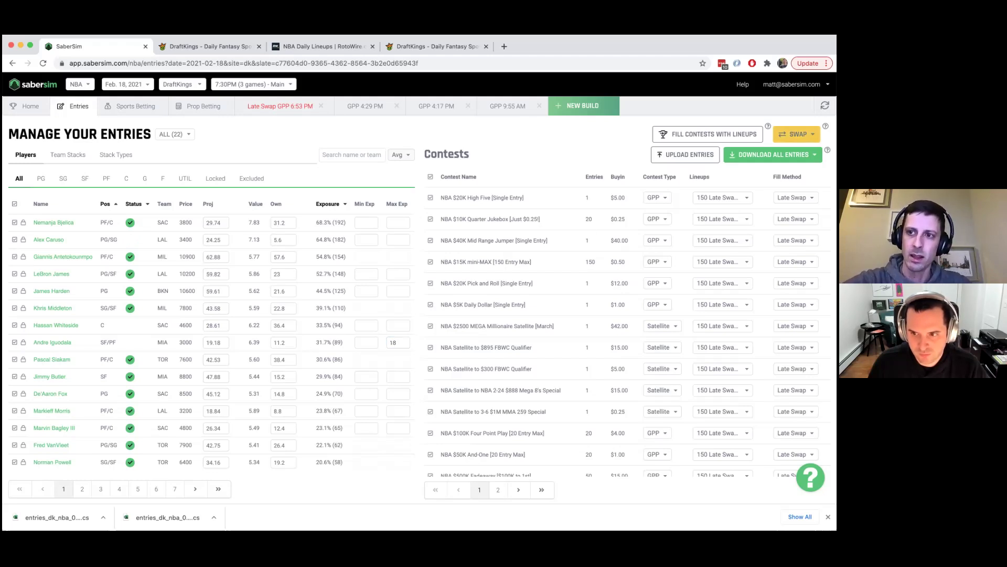
left_click(796, 134)
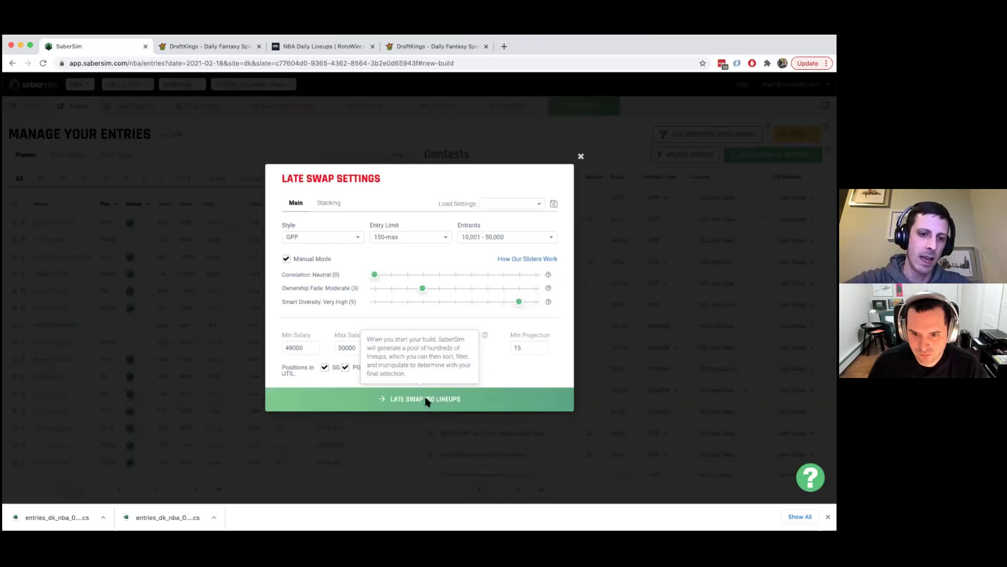
left_click(425, 398)
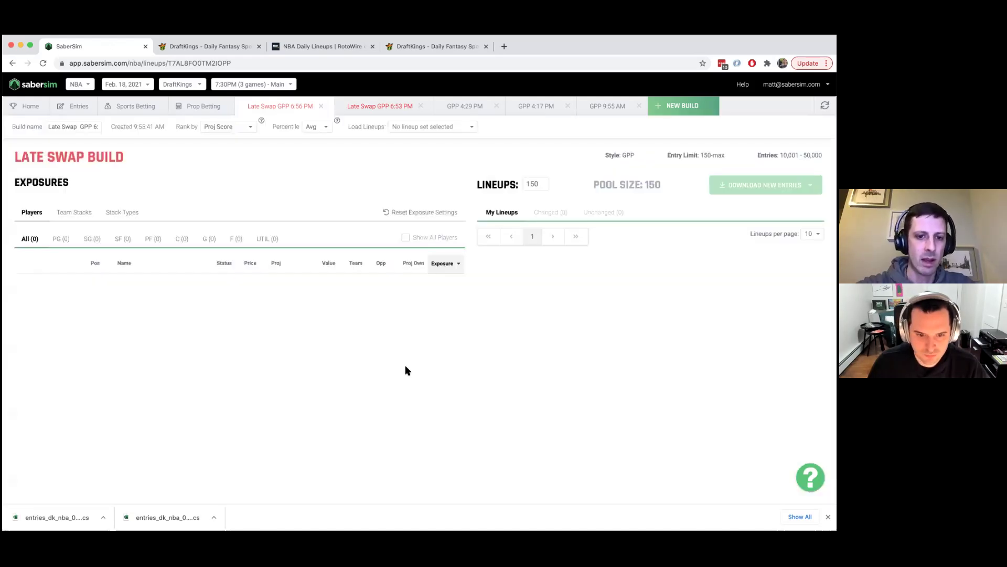
Search the new late swap build for "igu" and check Andre Iguodala's exposure against the other players
key("super+f")
type("i")
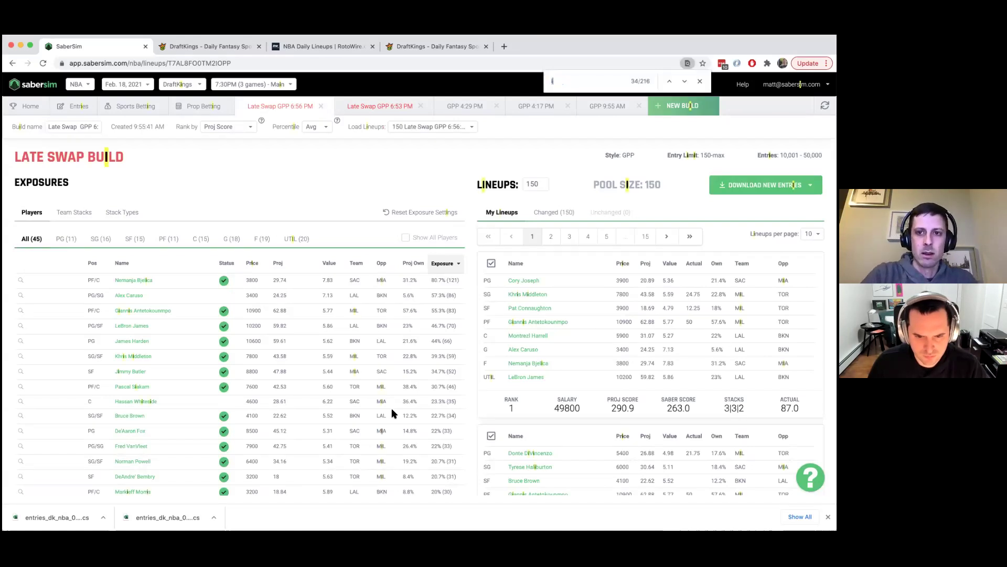
type("gu")
left_click_drag(431, 374, 458, 375)
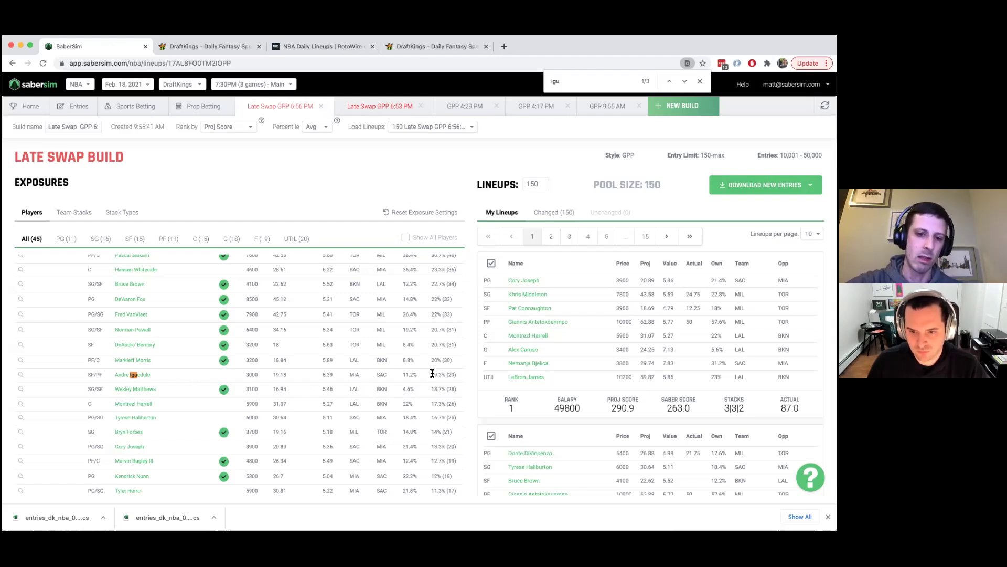
scroll(402, 369, "up", 1)
scroll(402, 369, "up", 5)
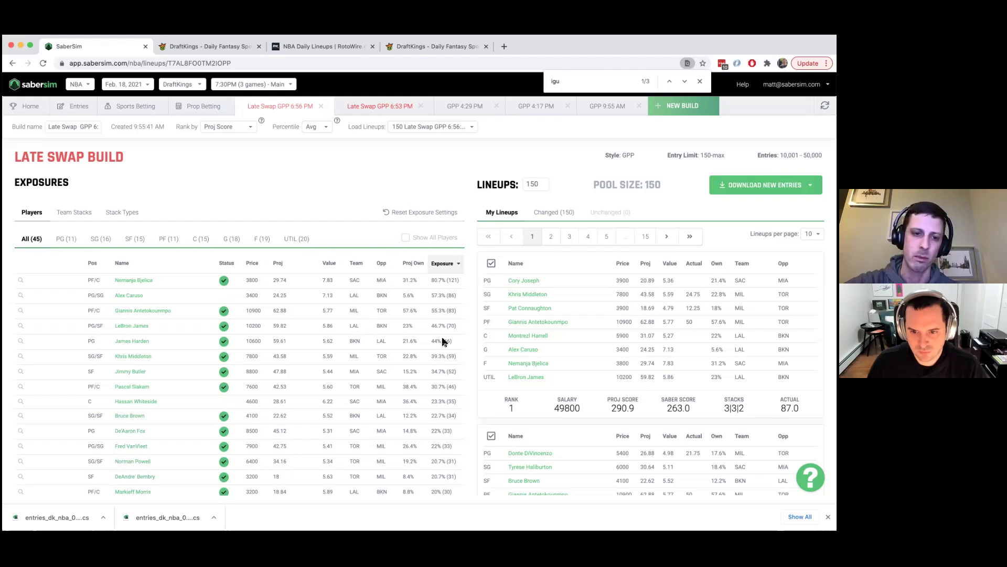
Download the new entries from the late swap build and switch to DraftKings' entry upload page
mouse_move(512, 286)
left_click(725, 191)
left_click(729, 204)
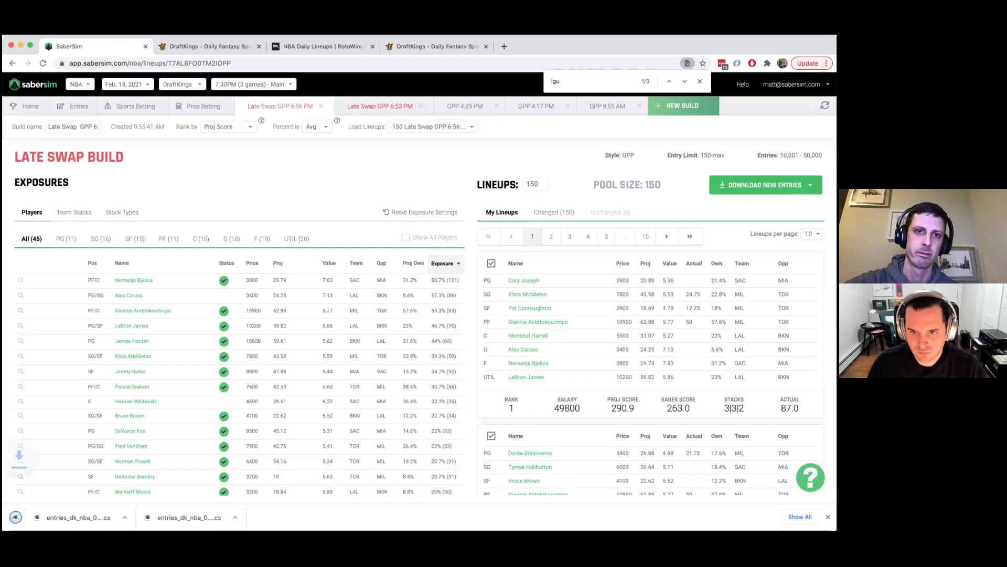
left_click(434, 47)
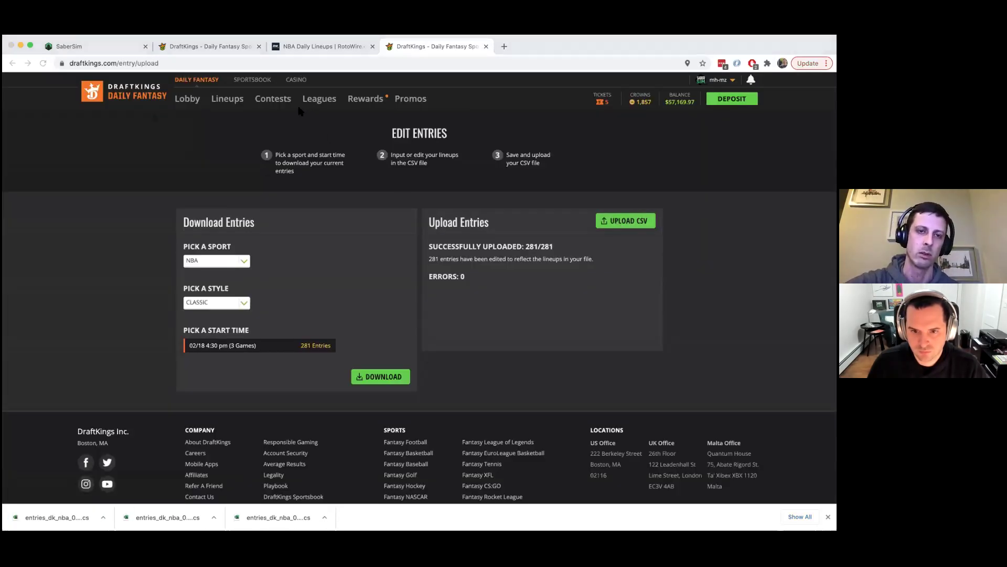
Return to the late swap build in SaberSim and close the page search
left_click(72, 50)
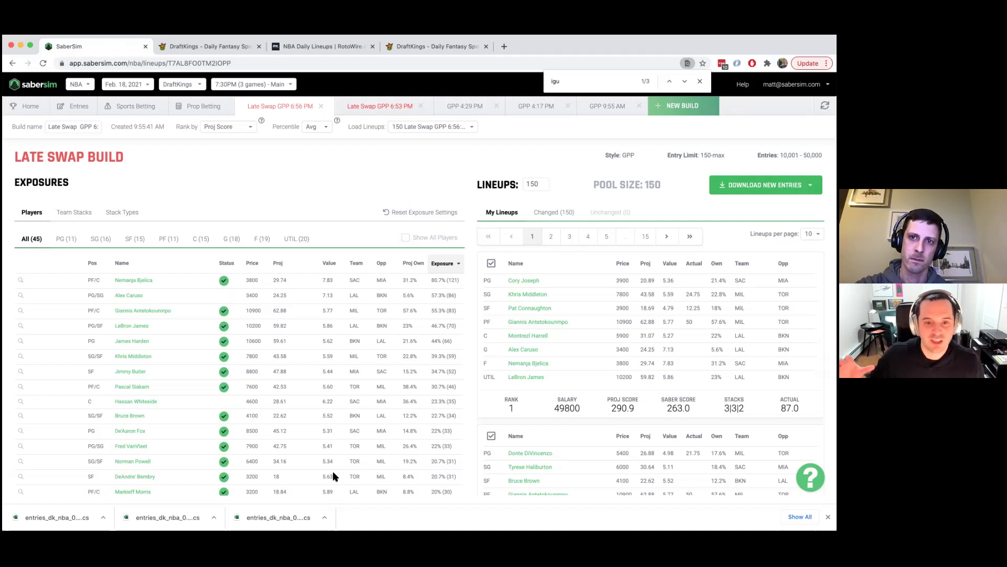
left_click(700, 83)
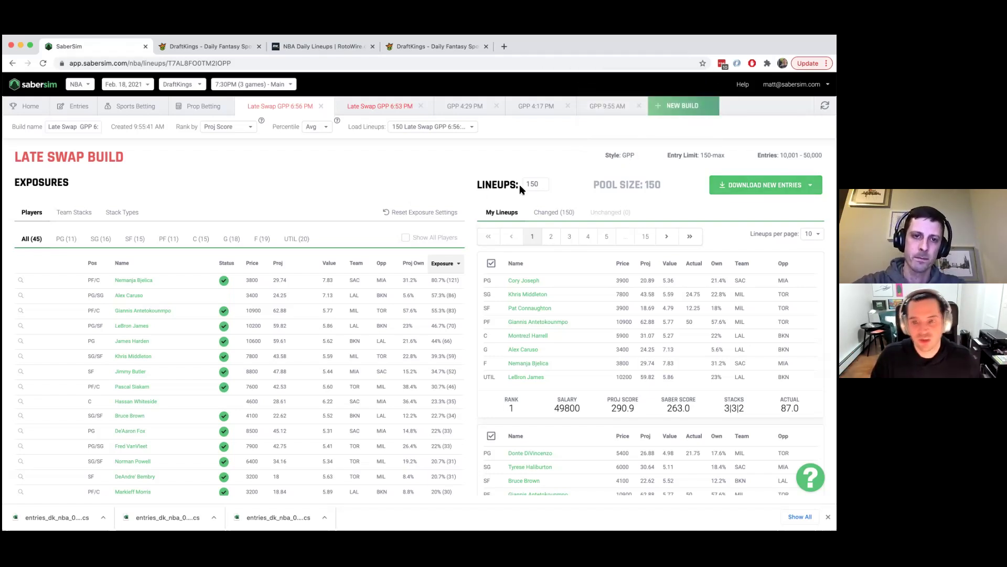